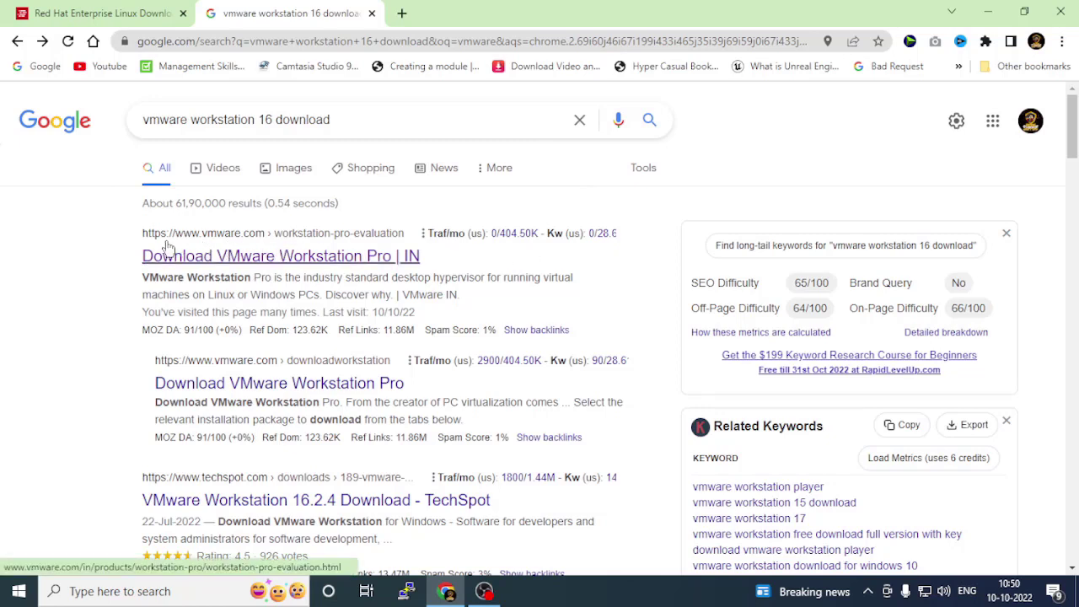
Open the 'Download VMware Workstation Pro' result from the Google search results.
click(257, 260)
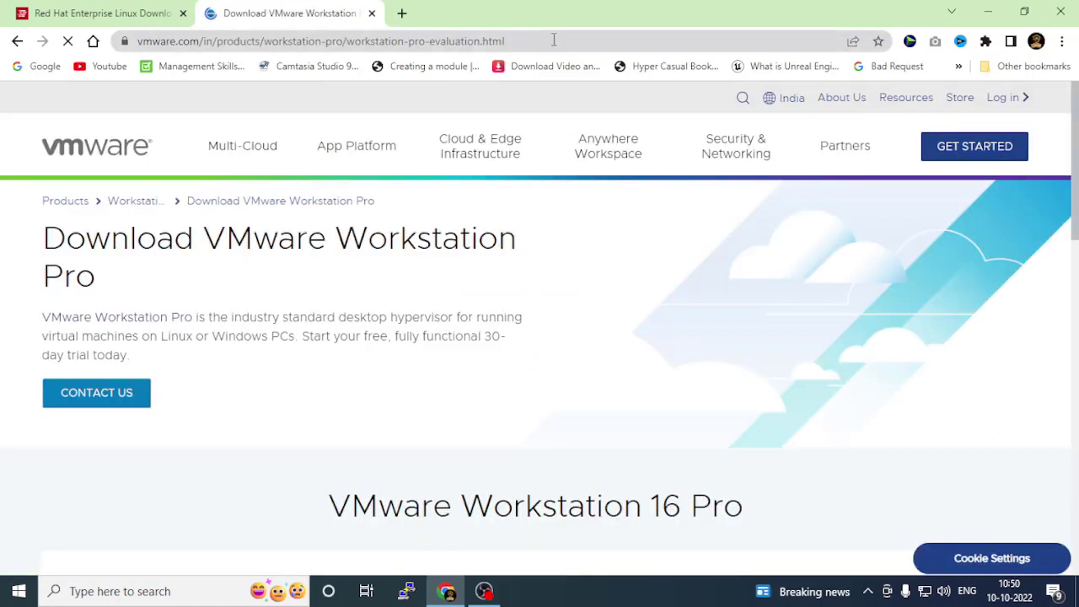
Start downloading Workstation 16 Pro for Windows from the VMware page.
drag(504, 41, 30, 53)
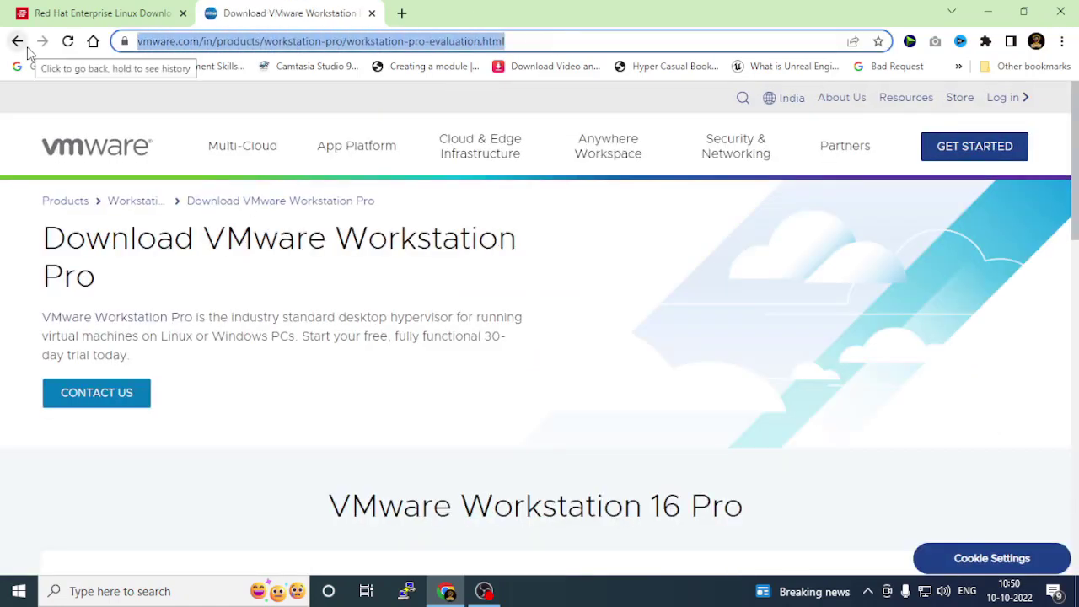
click(31, 309)
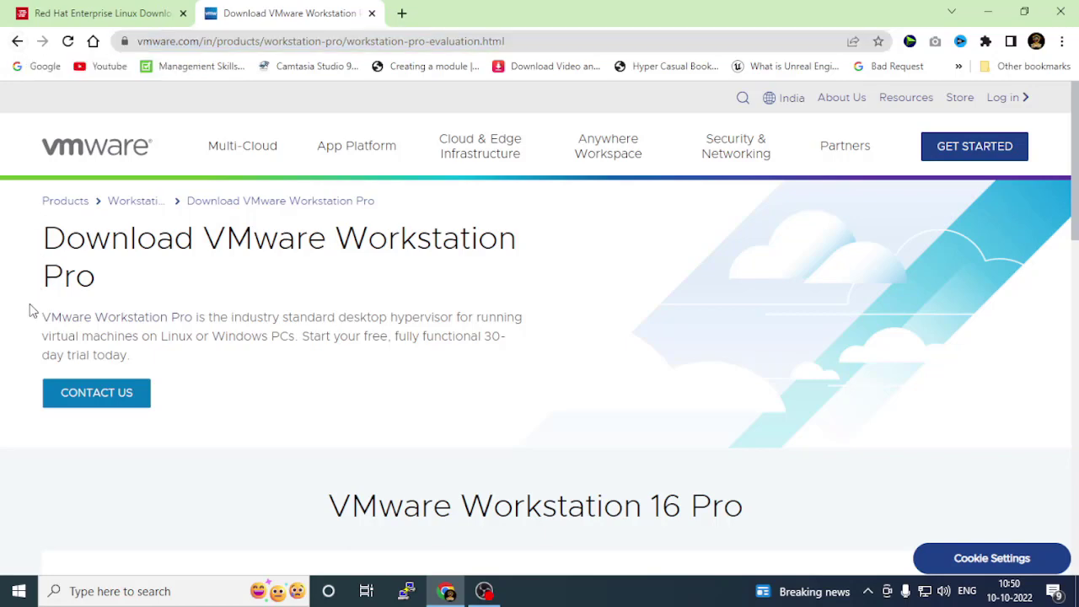
scroll(31, 311, down, 2)
scroll(31, 310, down, 5)
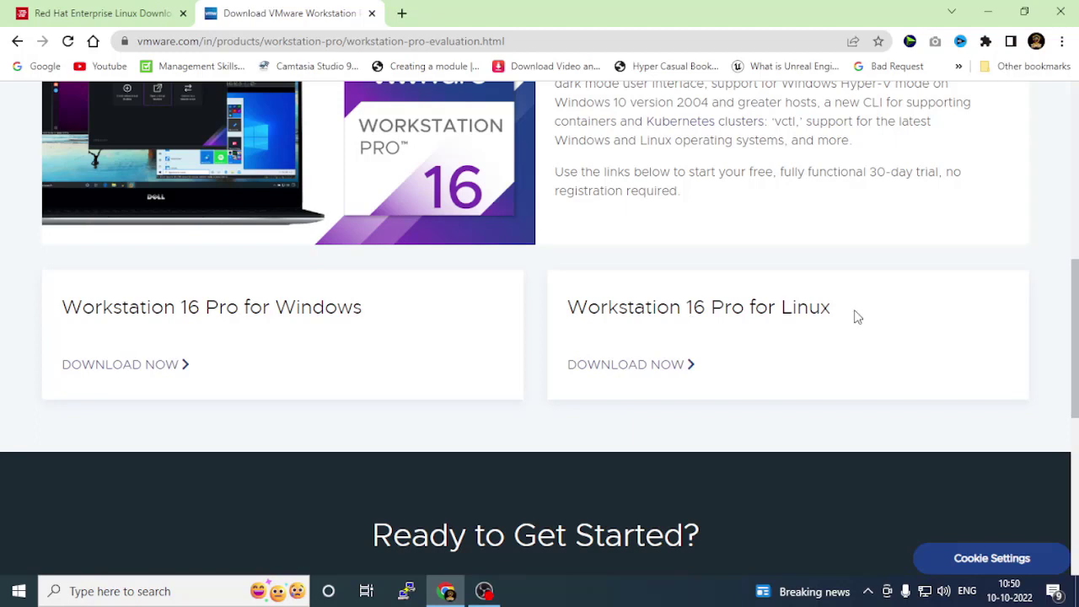
drag(277, 308, 373, 312)
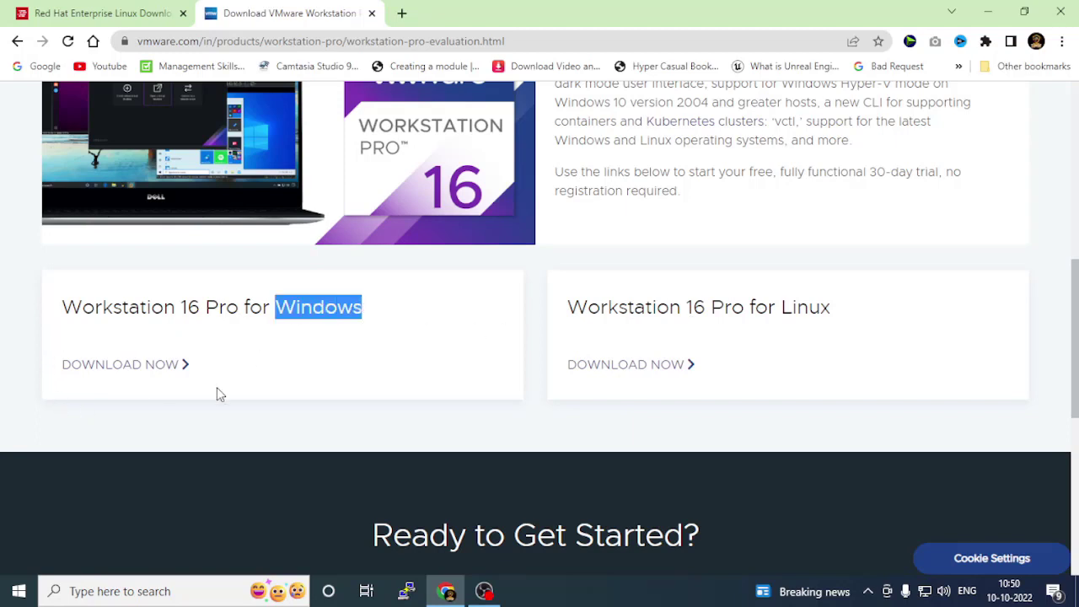
click(119, 364)
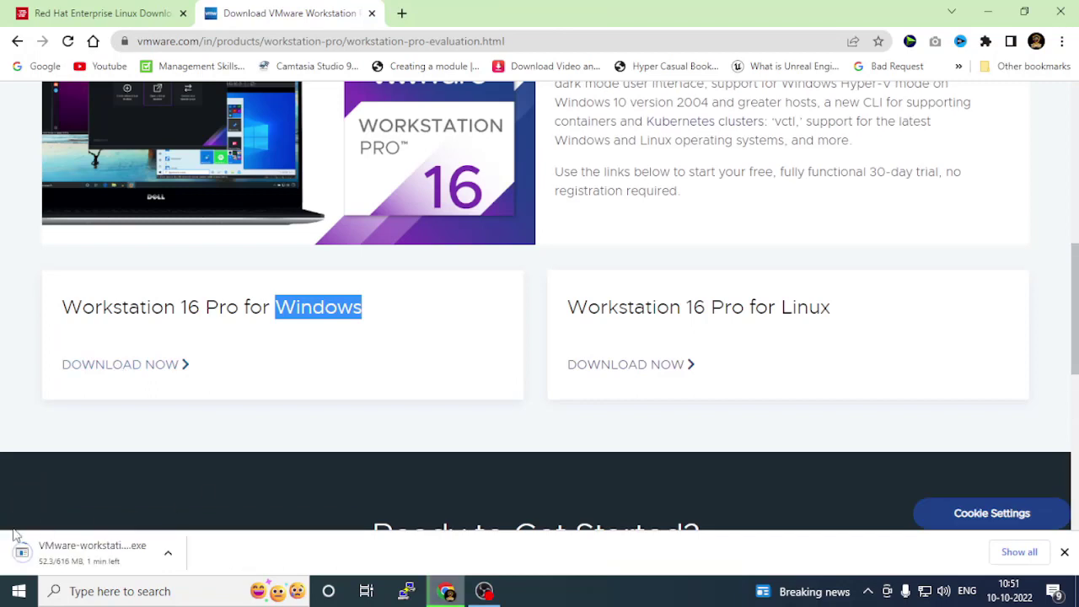
Cancel the Workstation installer download and minimize Chrome to the desktop.
right_click(66, 561)
click(106, 541)
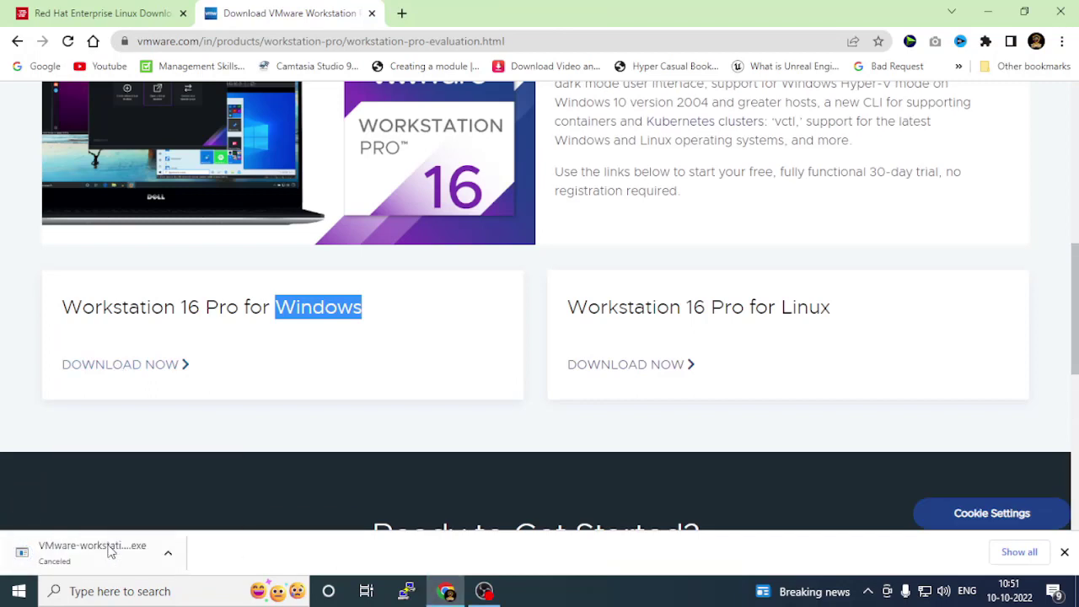
click(171, 516)
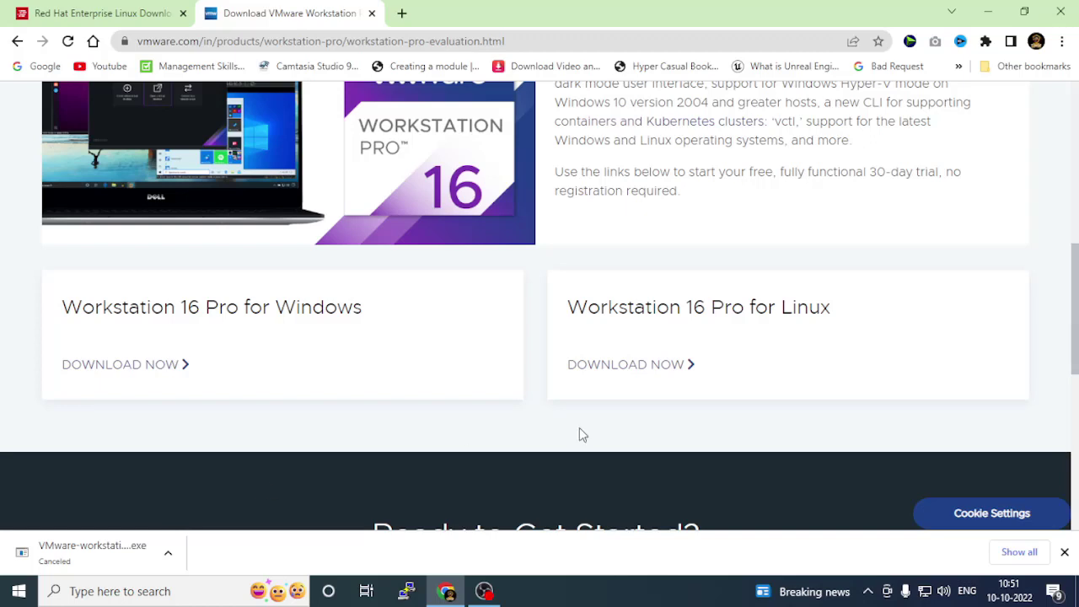
click(988, 12)
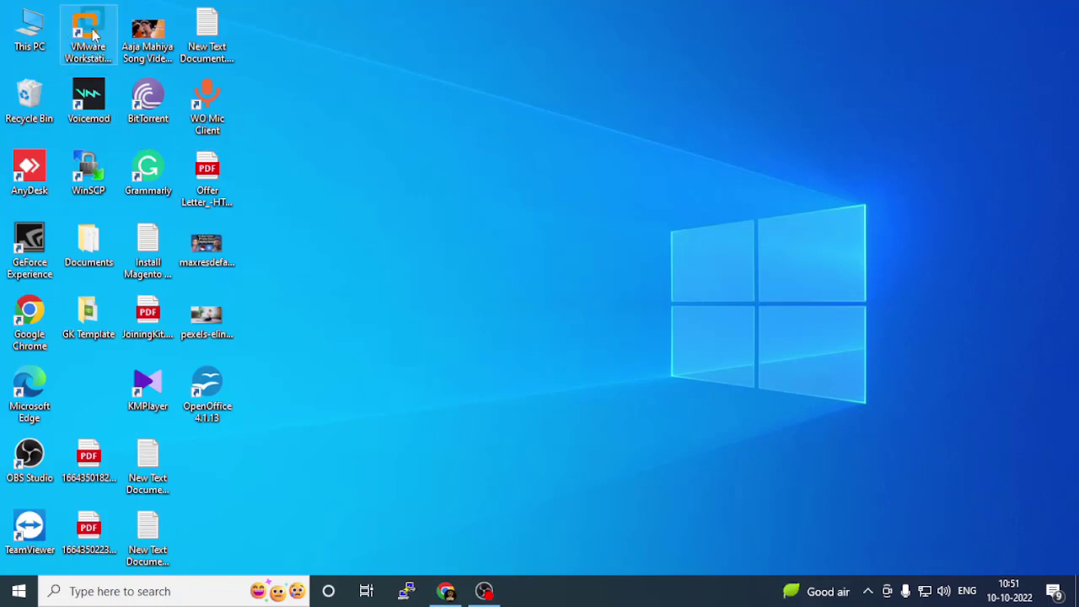
Launch VMware Workstation Pro from its desktop shortcut, then minimize its window.
drag(93, 32, 388, 30)
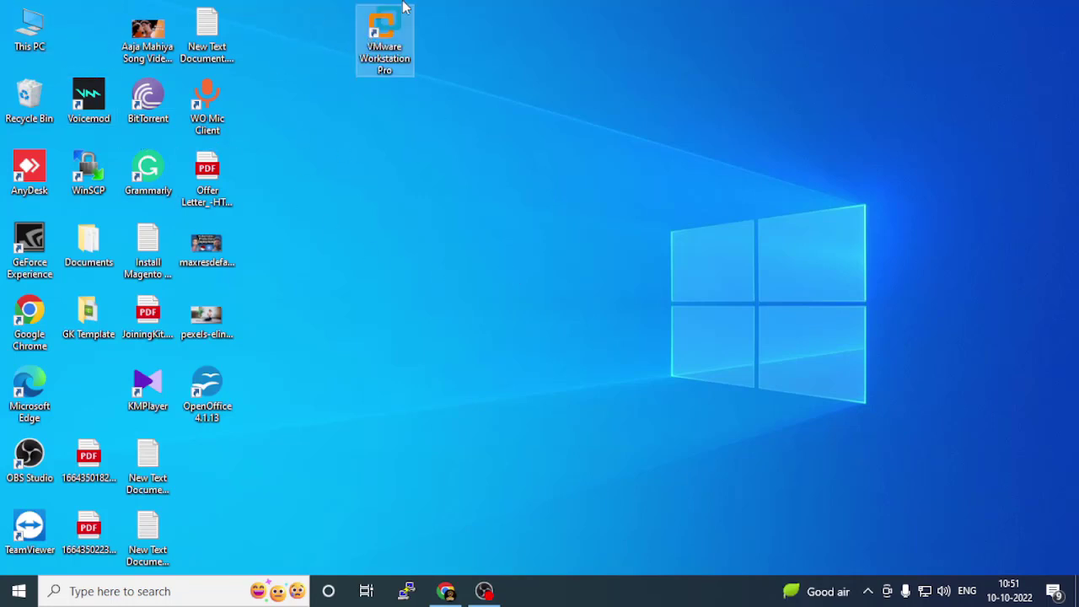
click(330, 65)
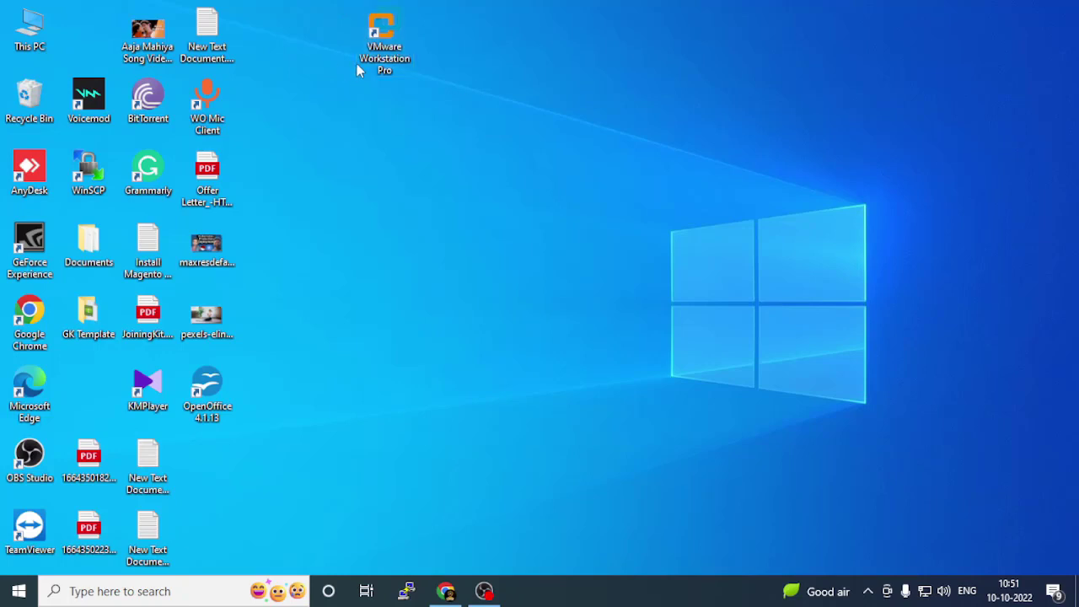
double_click(394, 36)
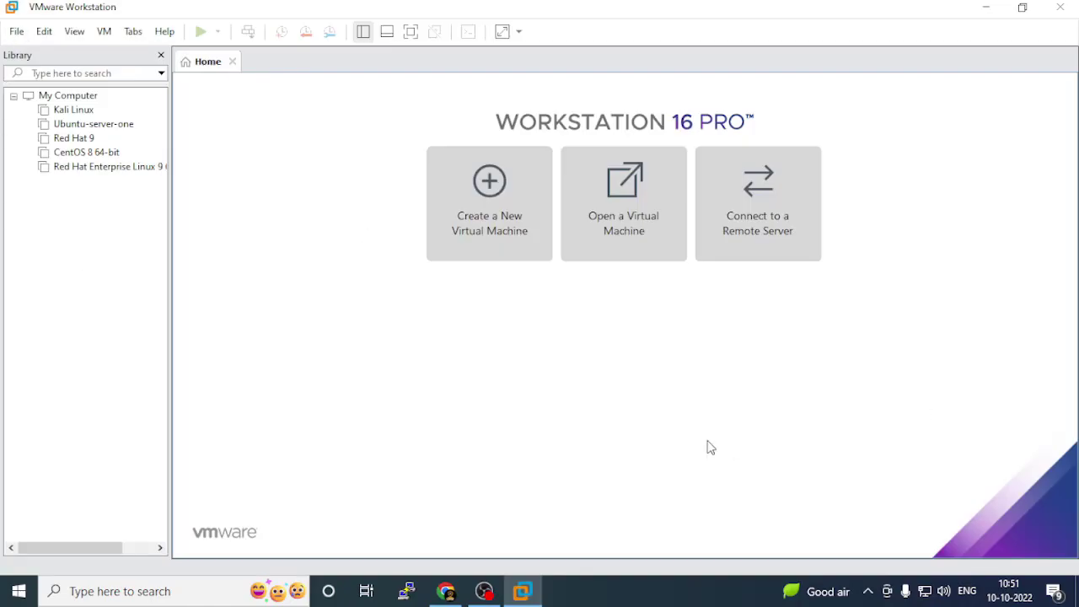
click(987, 7)
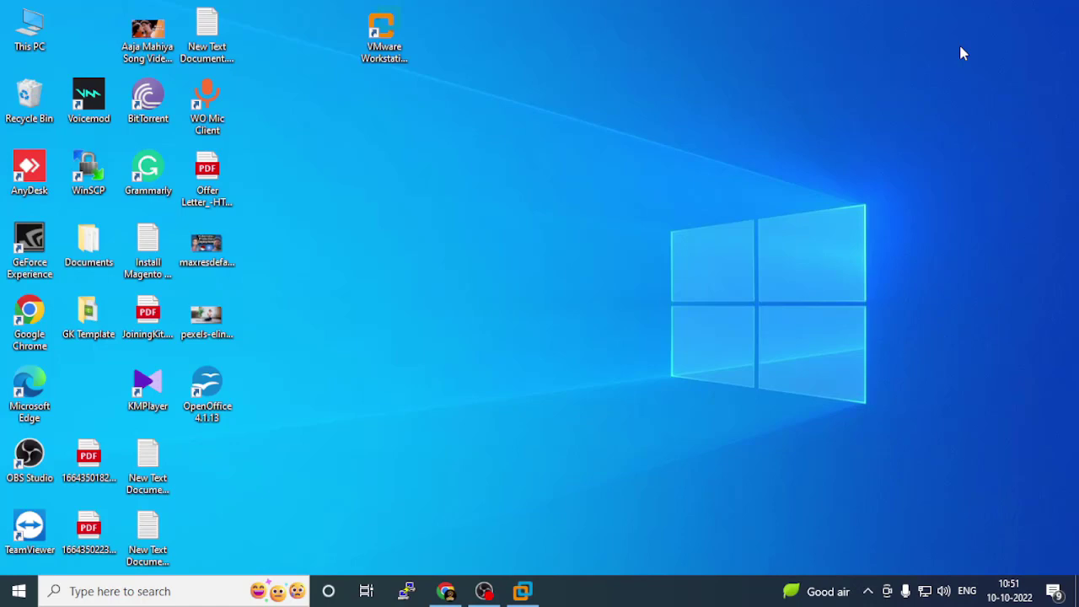
Return to Chrome and switch to the Red Hat Enterprise Linux download tab.
click(447, 588)
click(87, 11)
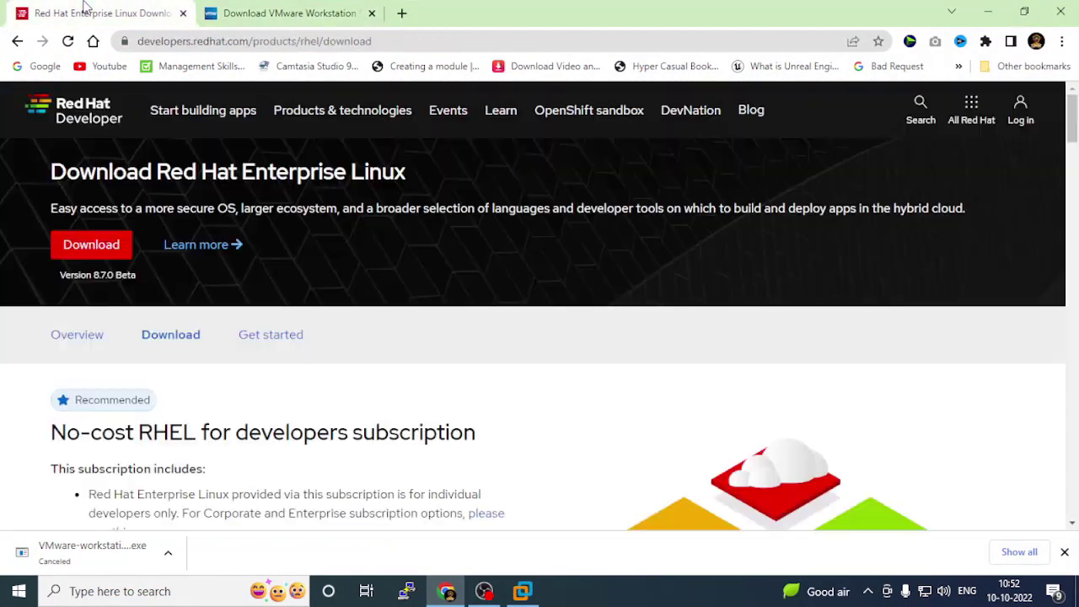
drag(419, 40, 120, 41)
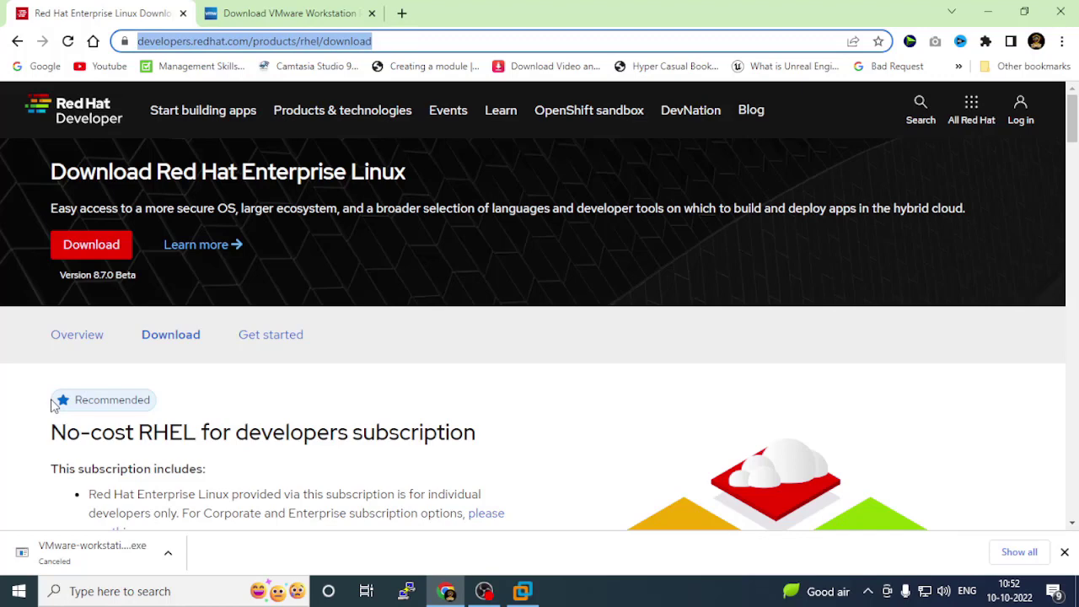
click(8, 222)
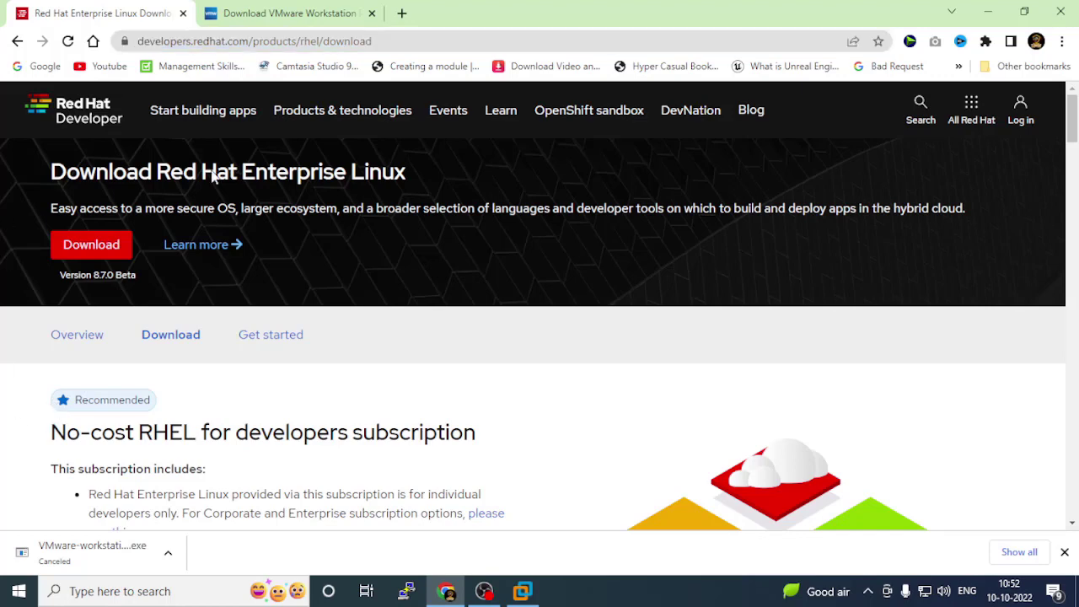
drag(399, 41, 110, 24)
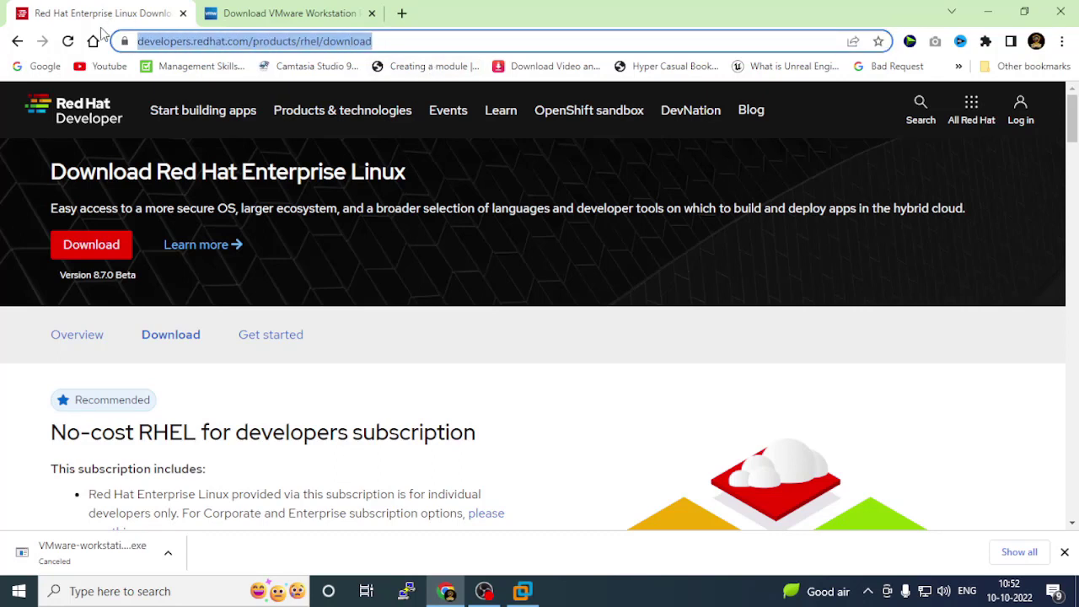
click(440, 265)
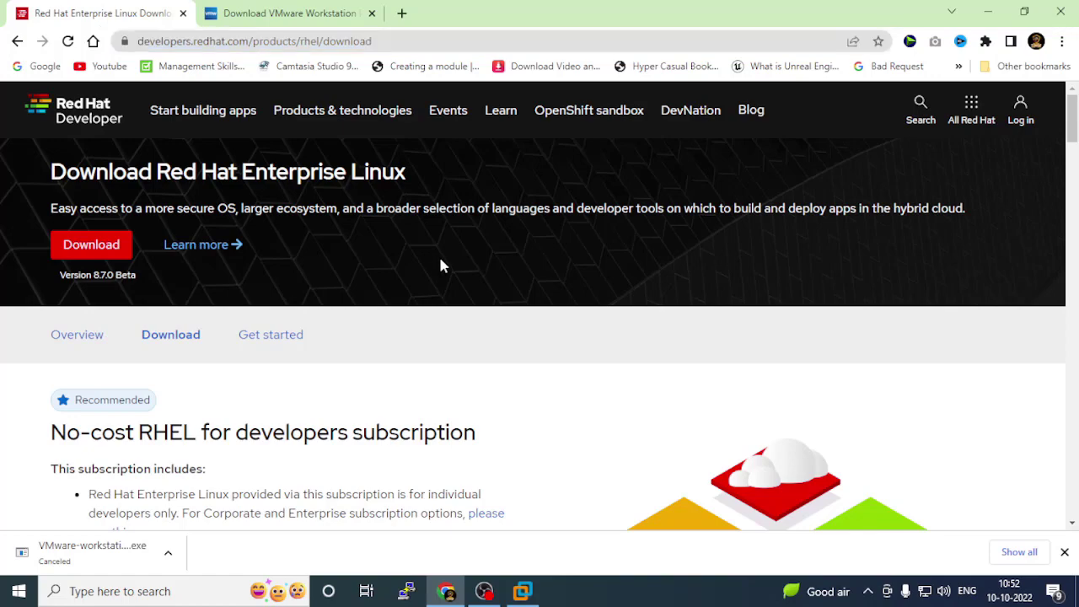
scroll(440, 265, down, 3)
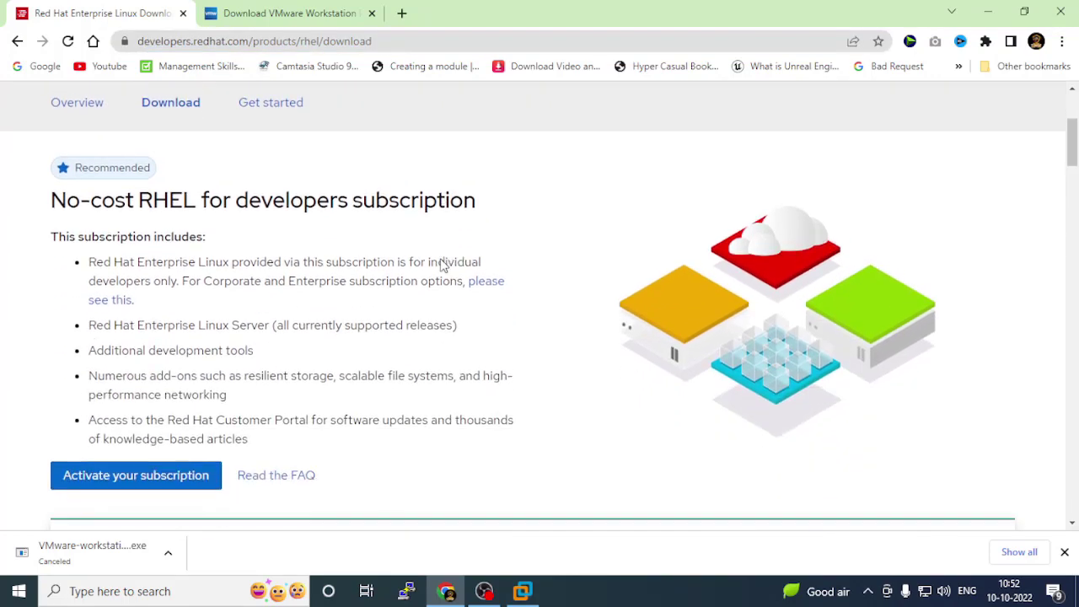
scroll(440, 260, up, 3)
scroll(440, 260, down, 4)
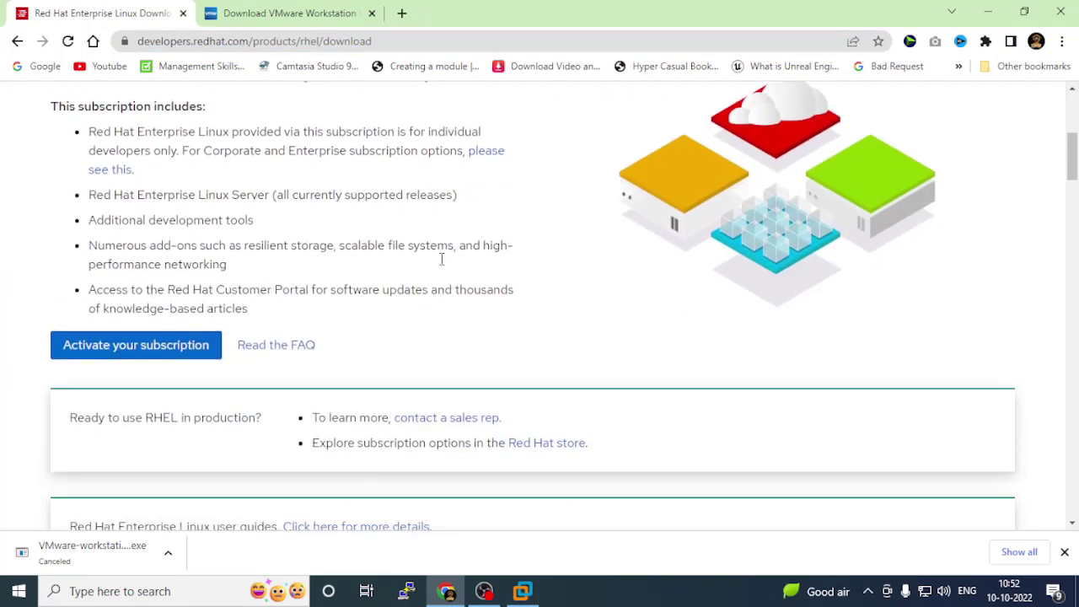
scroll(441, 259, up, 4)
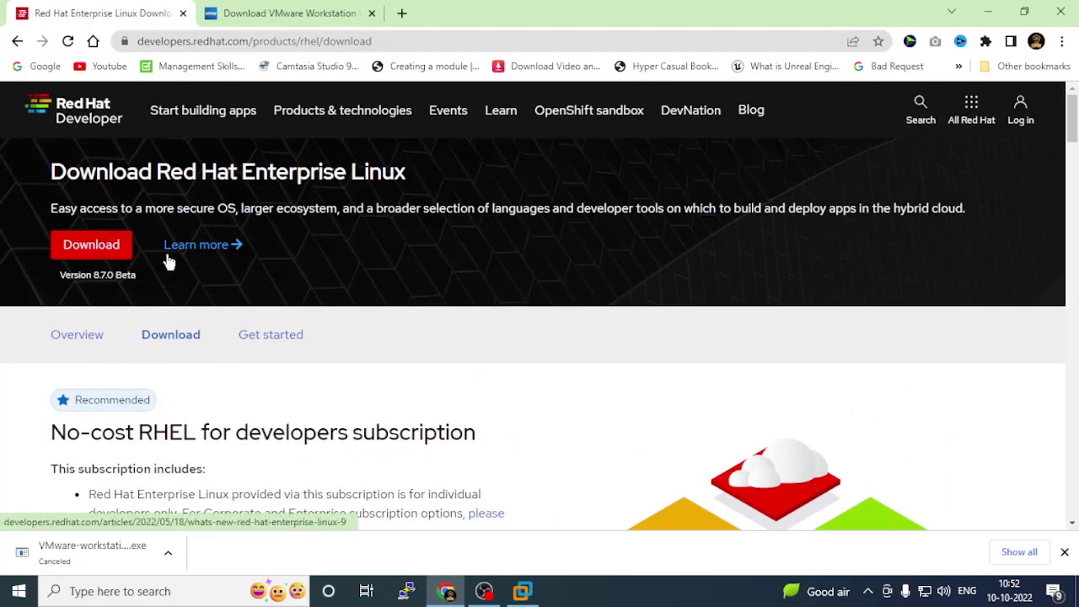
Scroll down to version 9.0 and download the x86_64 DVD iso (7.9 GB).
drag(61, 280, 162, 285)
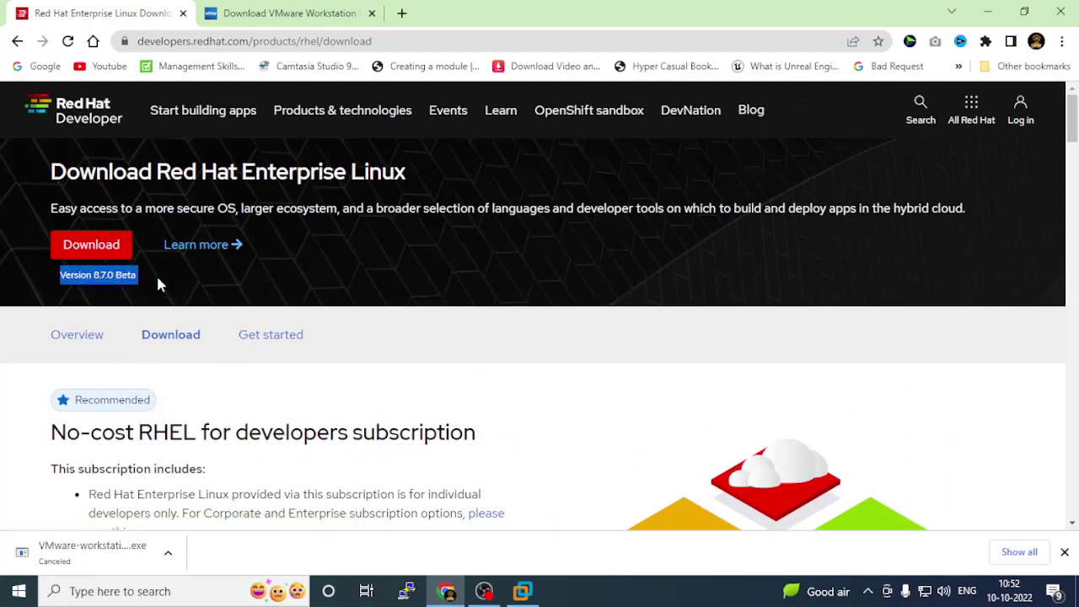
click(158, 279)
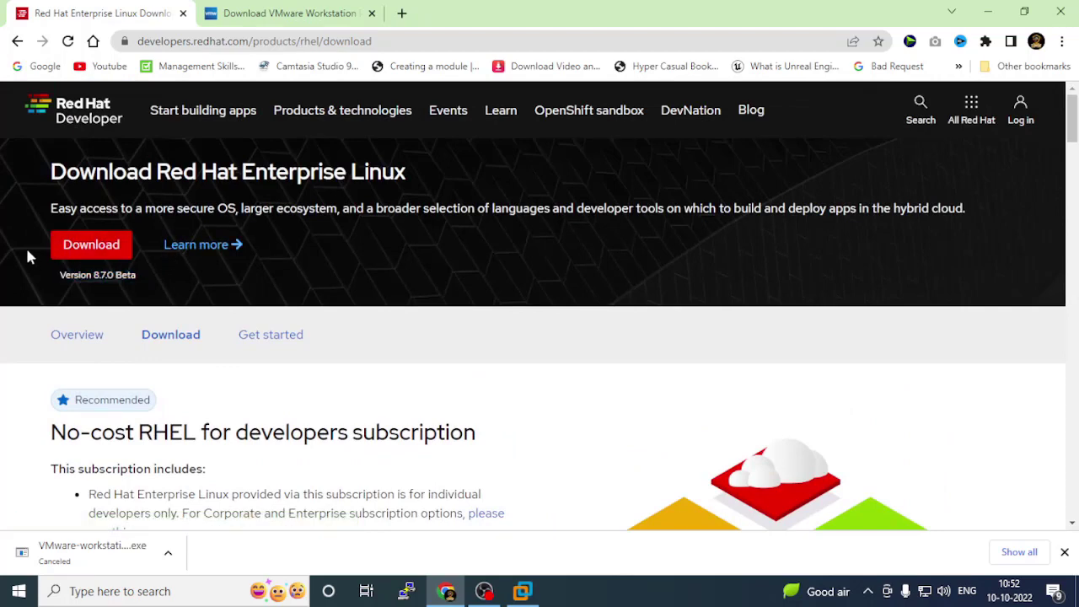
drag(43, 279, 138, 284)
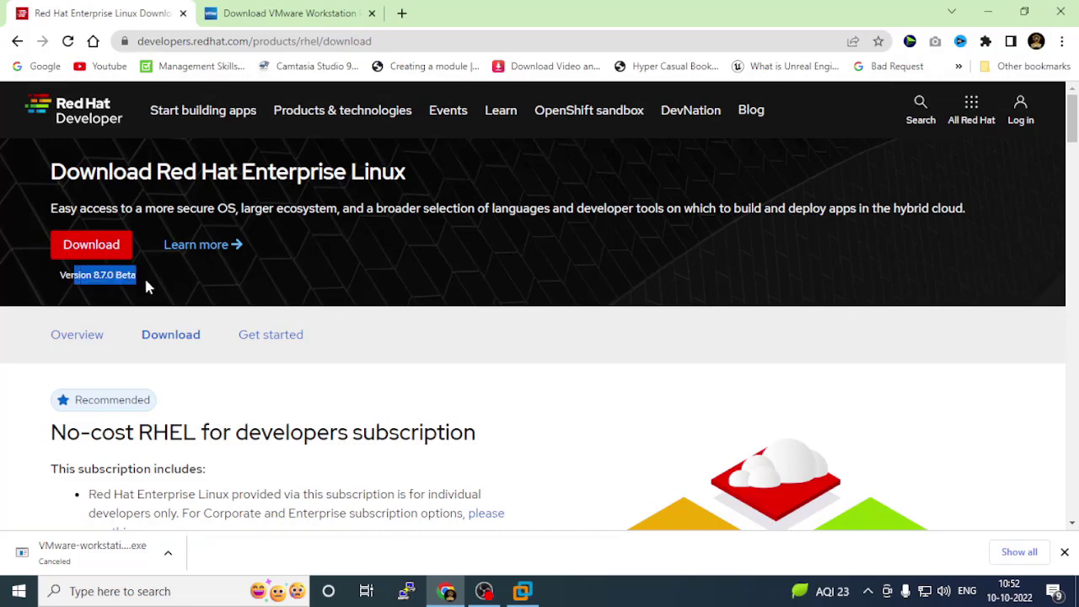
click(144, 286)
scroll(393, 306, down, 4)
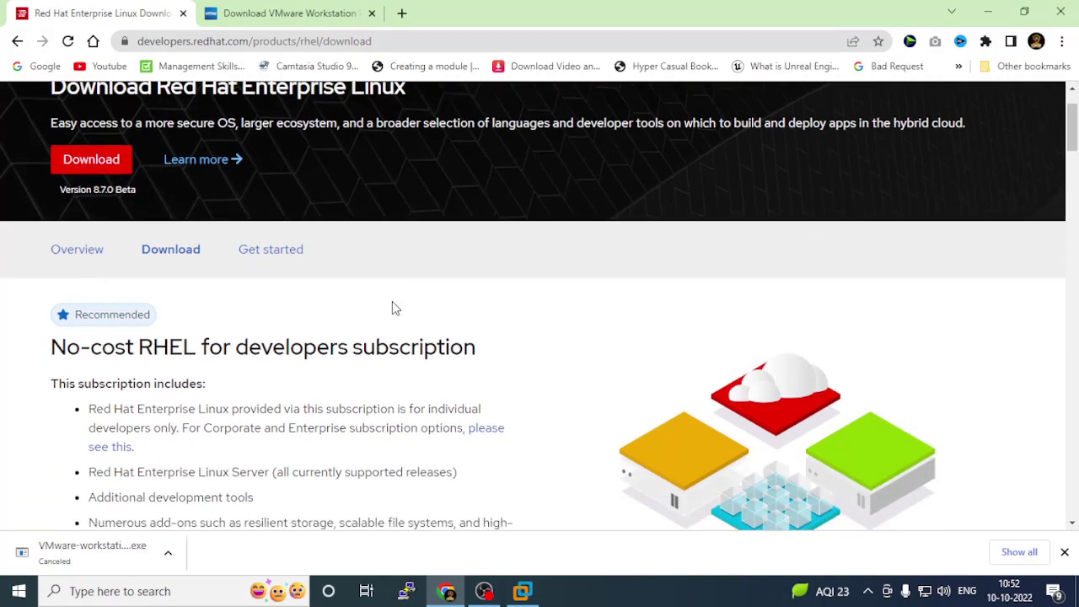
scroll(424, 315, down, 2)
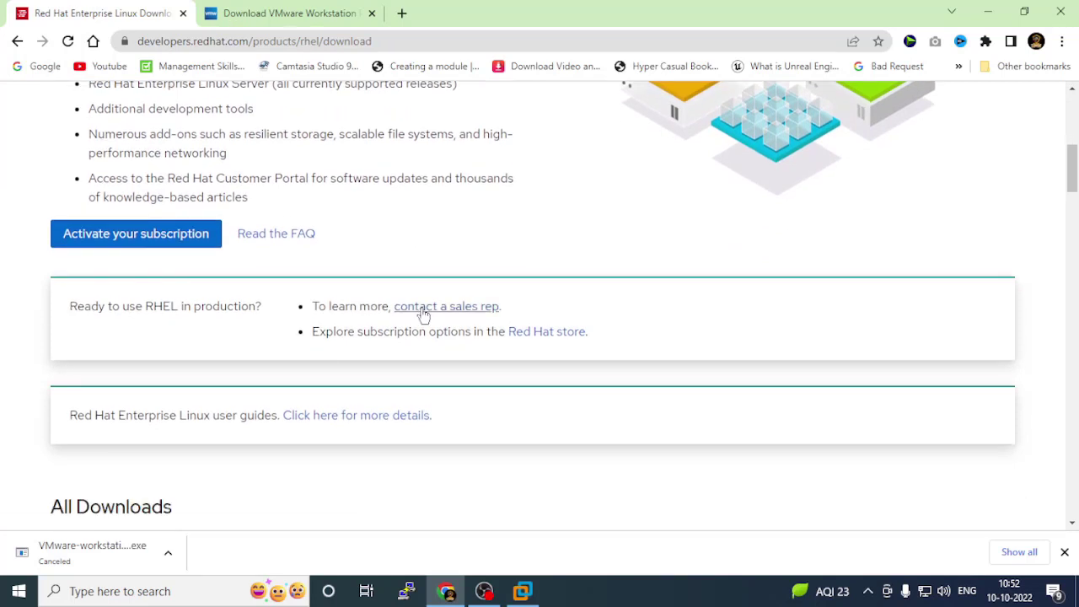
scroll(424, 315, down, 5)
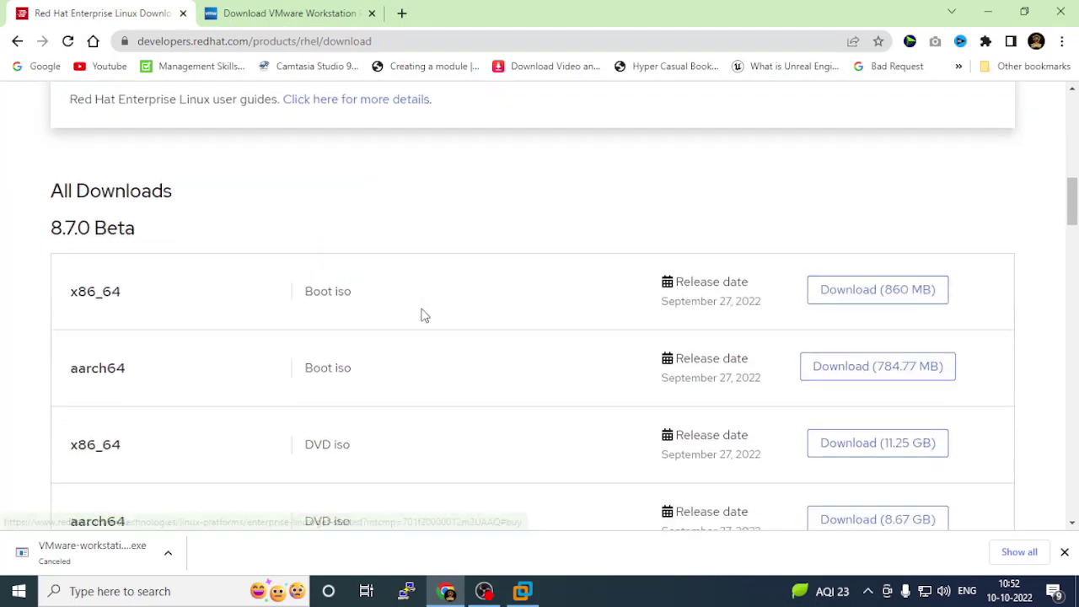
scroll(424, 315, down, 7)
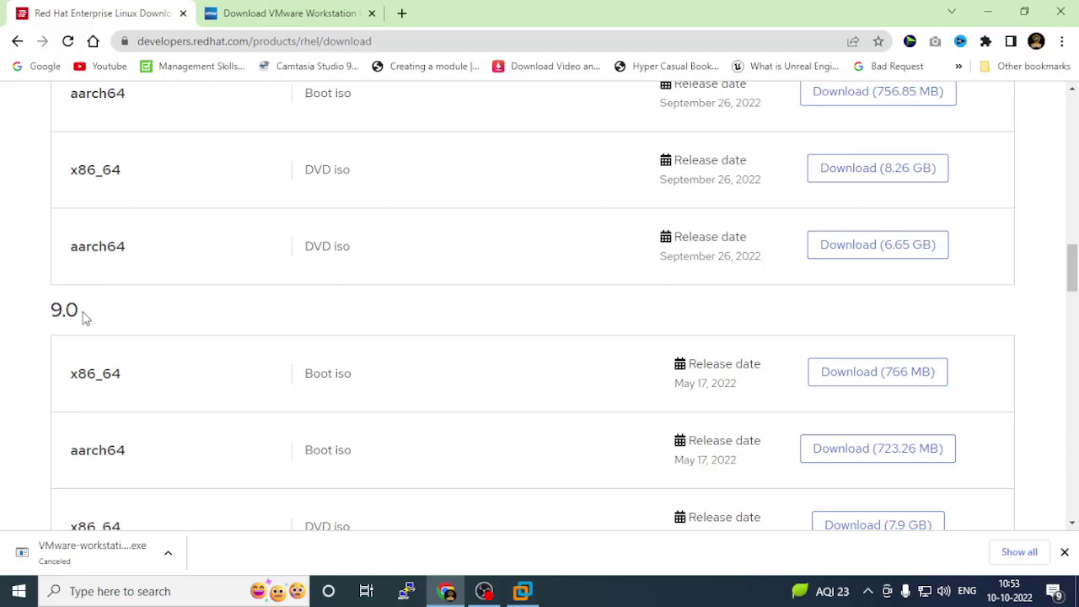
scroll(72, 341, down, 2)
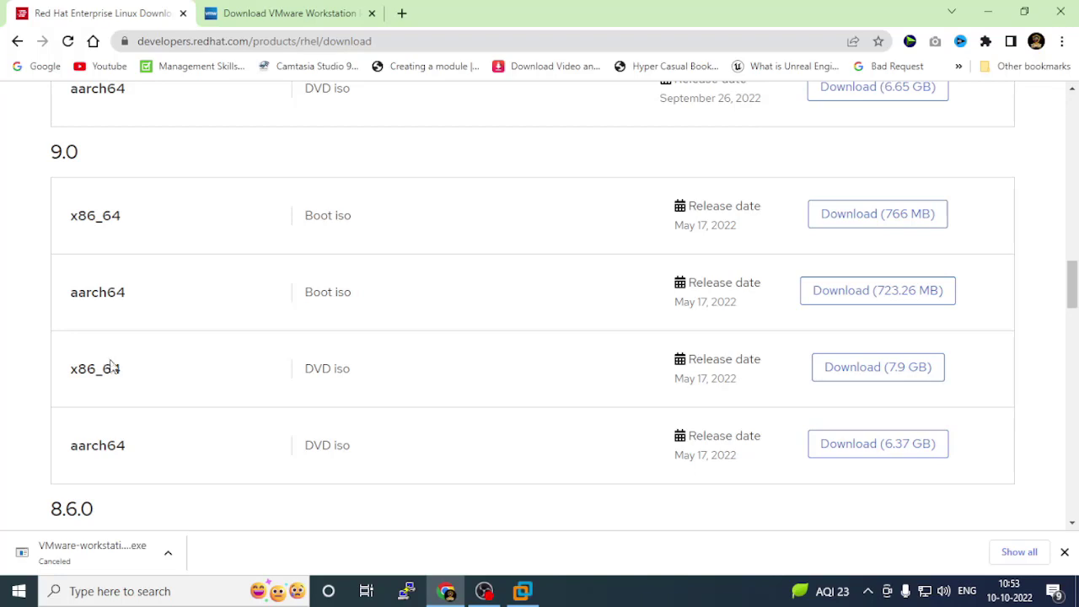
drag(300, 372, 374, 370)
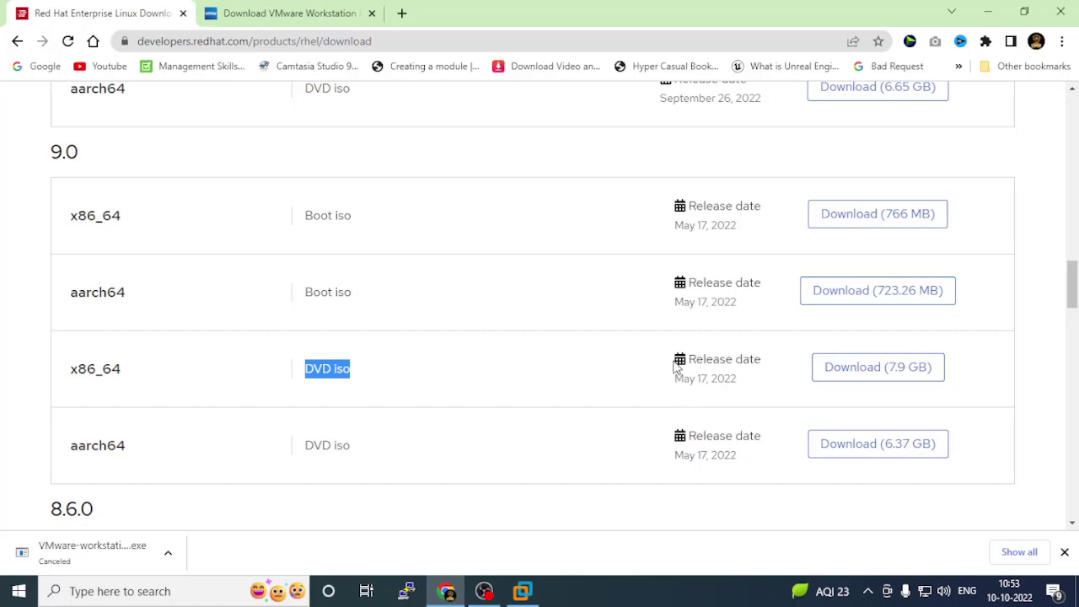
click(896, 377)
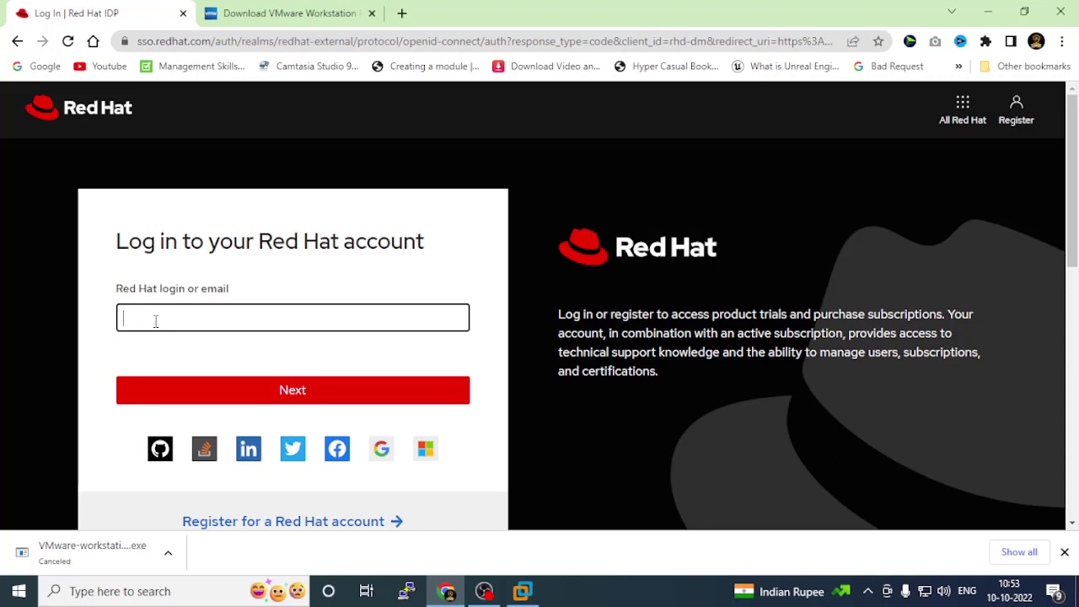
Open the Red Hat account registration page from the login page.
scroll(358, 324, down, 1)
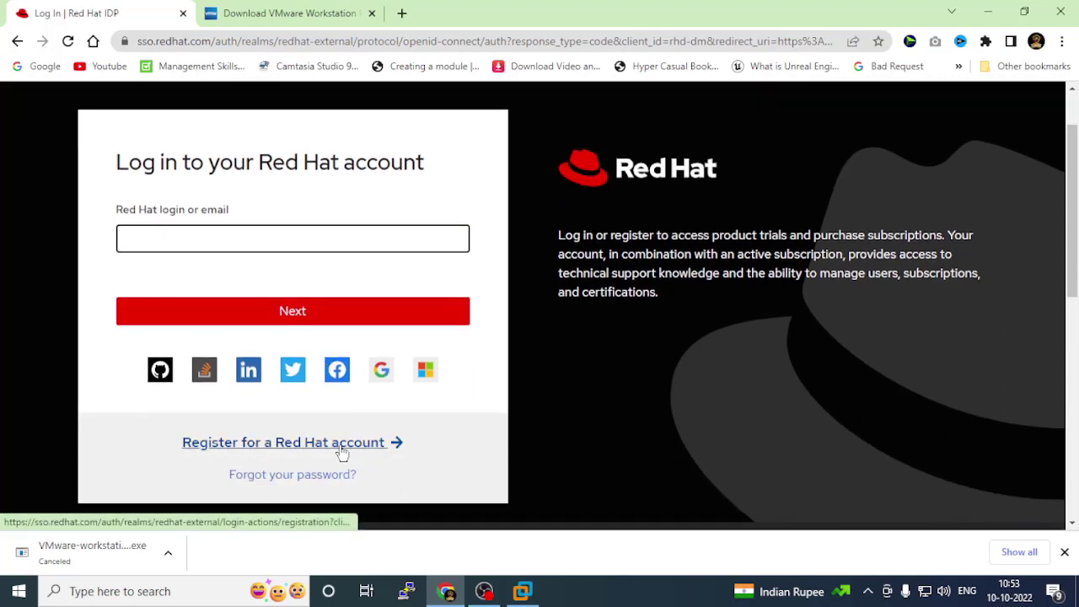
click(264, 447)
click(264, 445)
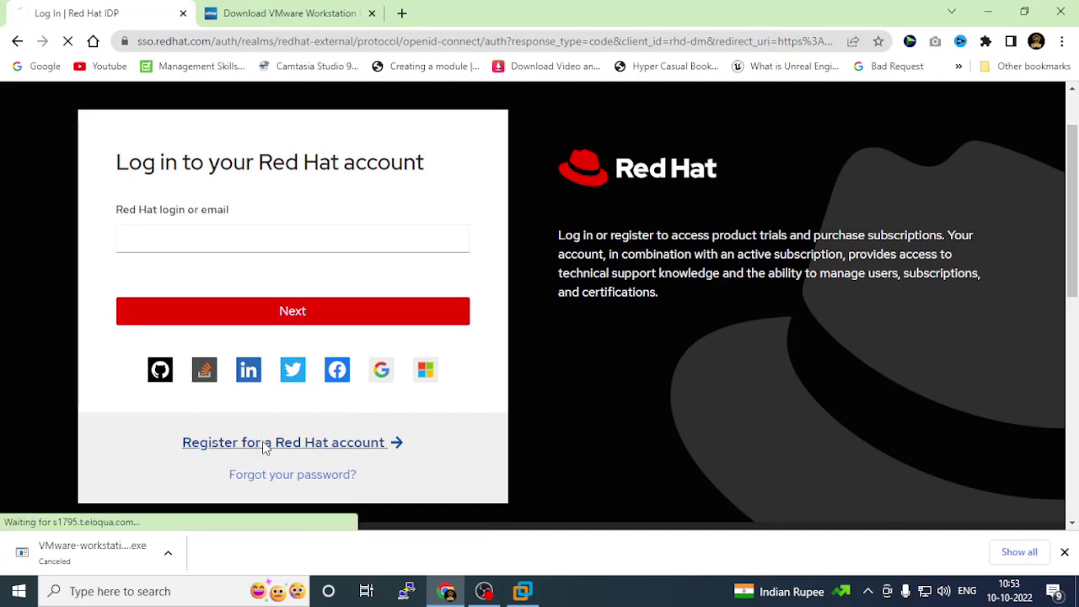
Look over the login, email, name, company, job role and password fields, leaving them empty.
scroll(816, 398, down, 2)
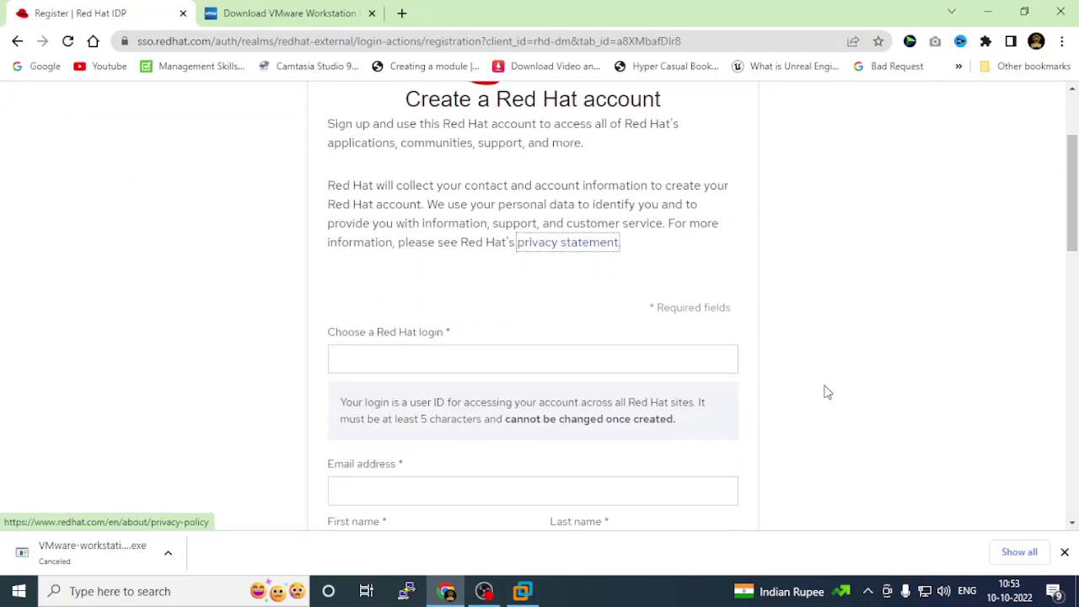
click(371, 359)
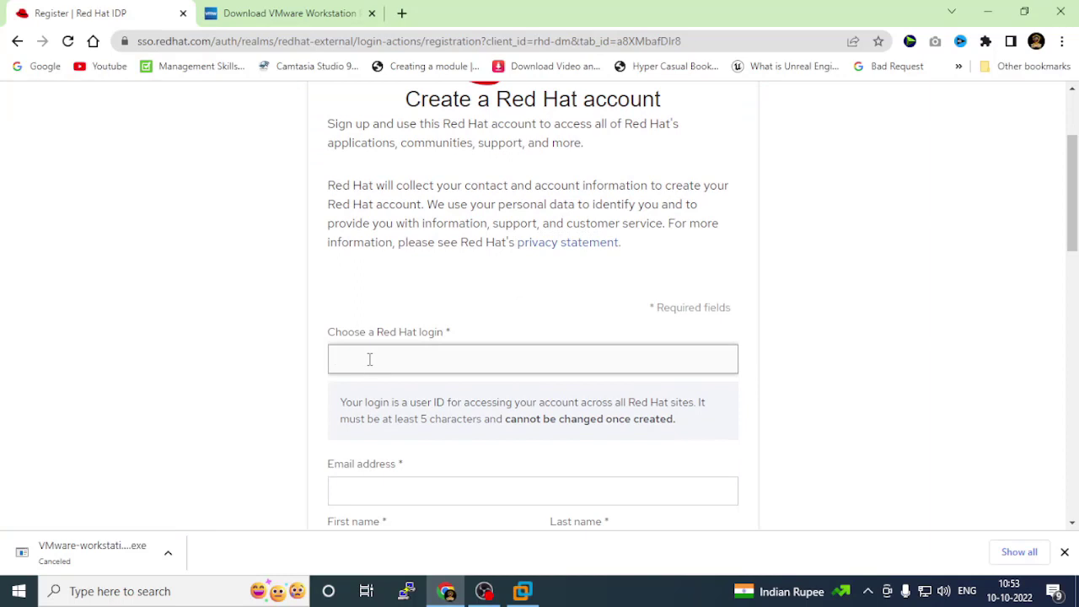
scroll(234, 397, down, 1)
click(397, 414)
scroll(226, 424, down, 2)
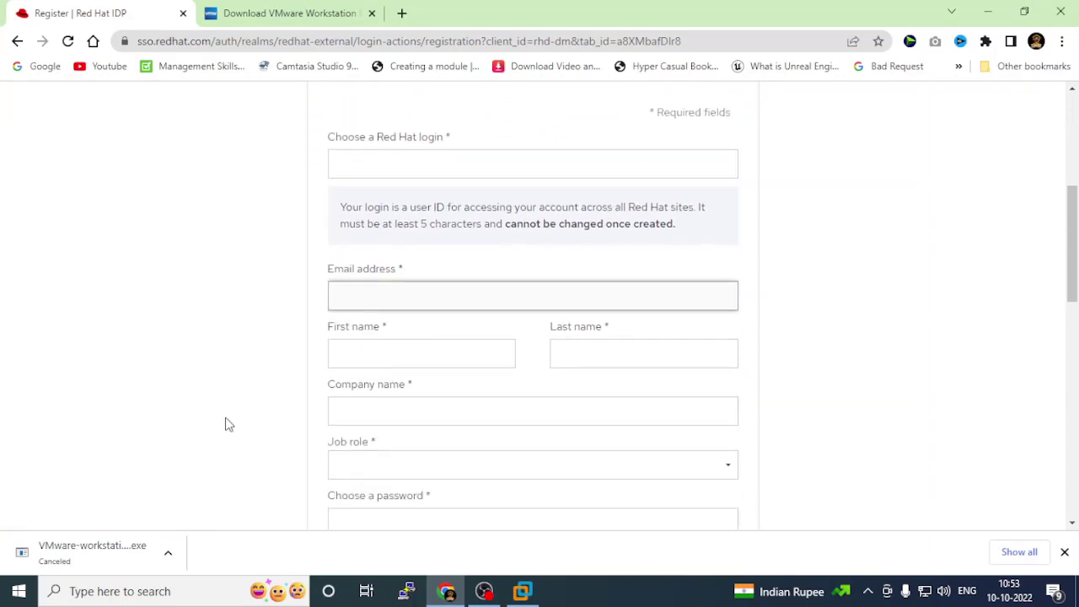
scroll(226, 424, down, 1)
click(428, 318)
click(598, 318)
click(404, 374)
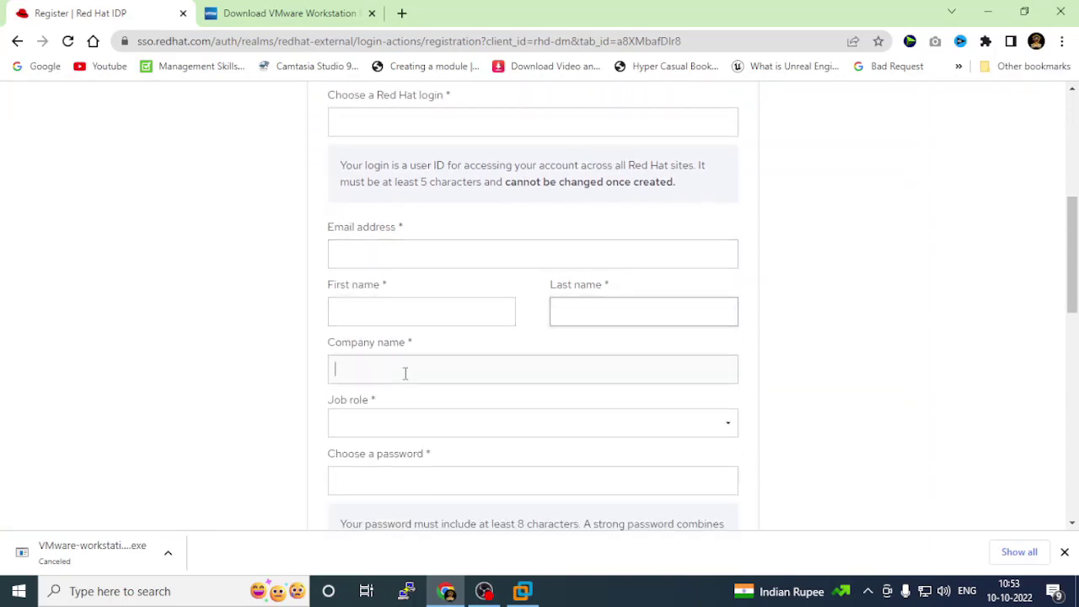
click(499, 426)
click(177, 351)
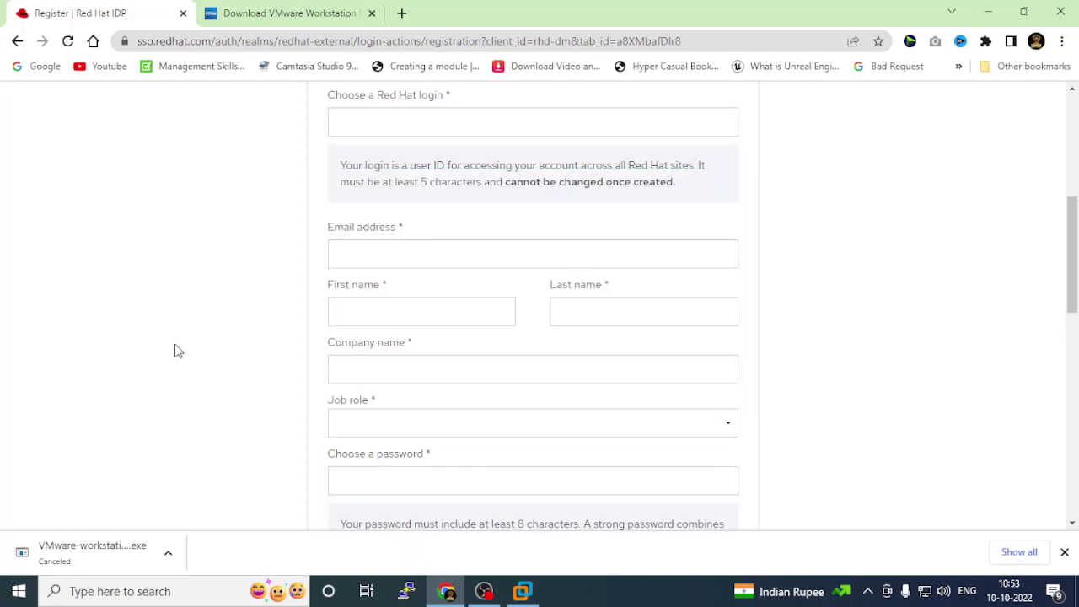
scroll(177, 350, down, 2)
click(374, 322)
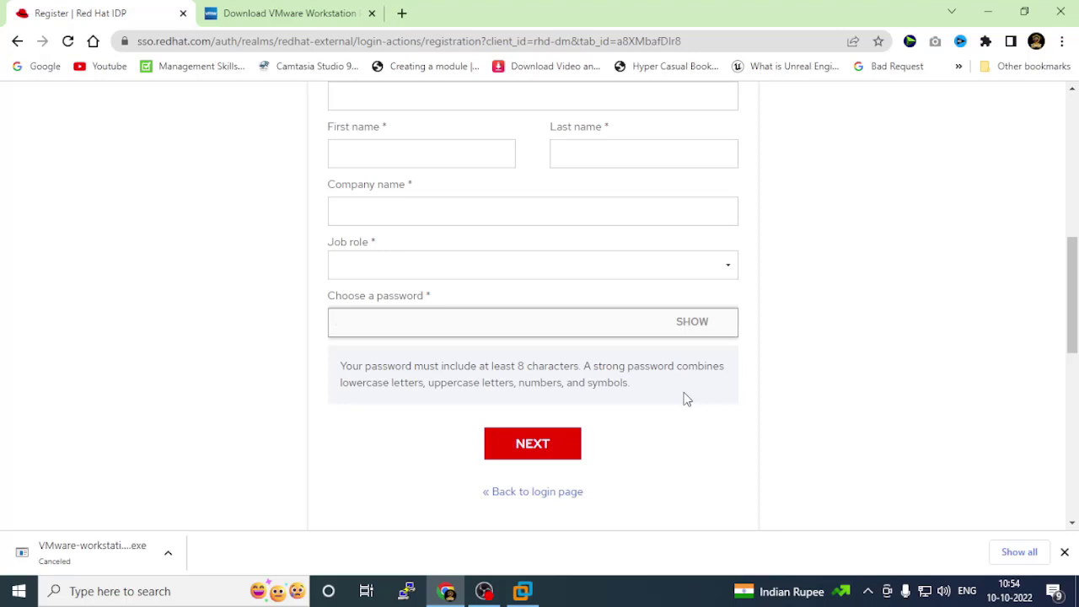
scroll(188, 253, up, 4)
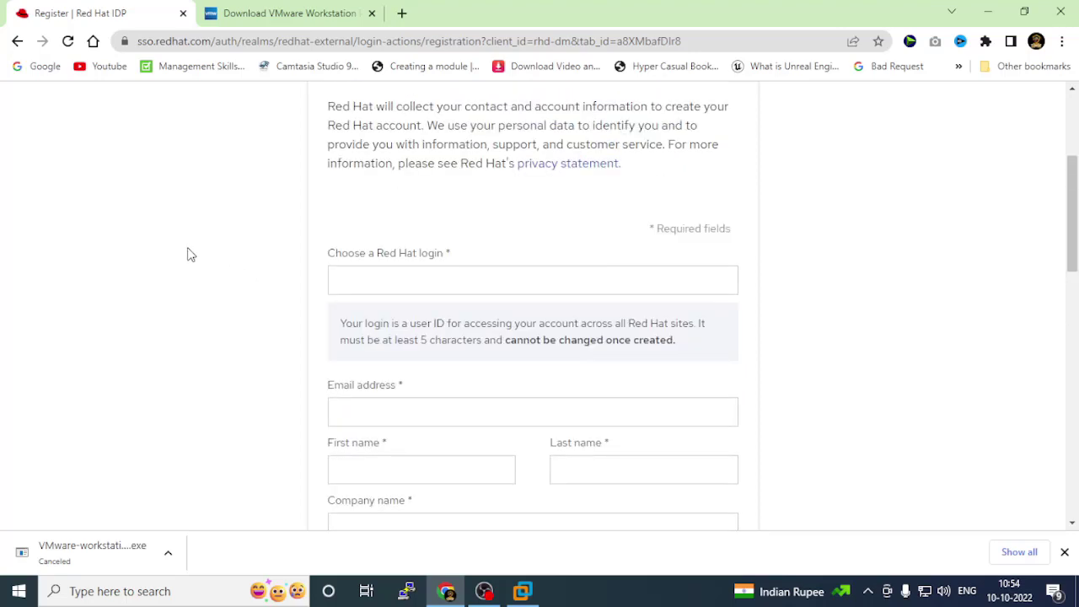
scroll(188, 253, up, 3)
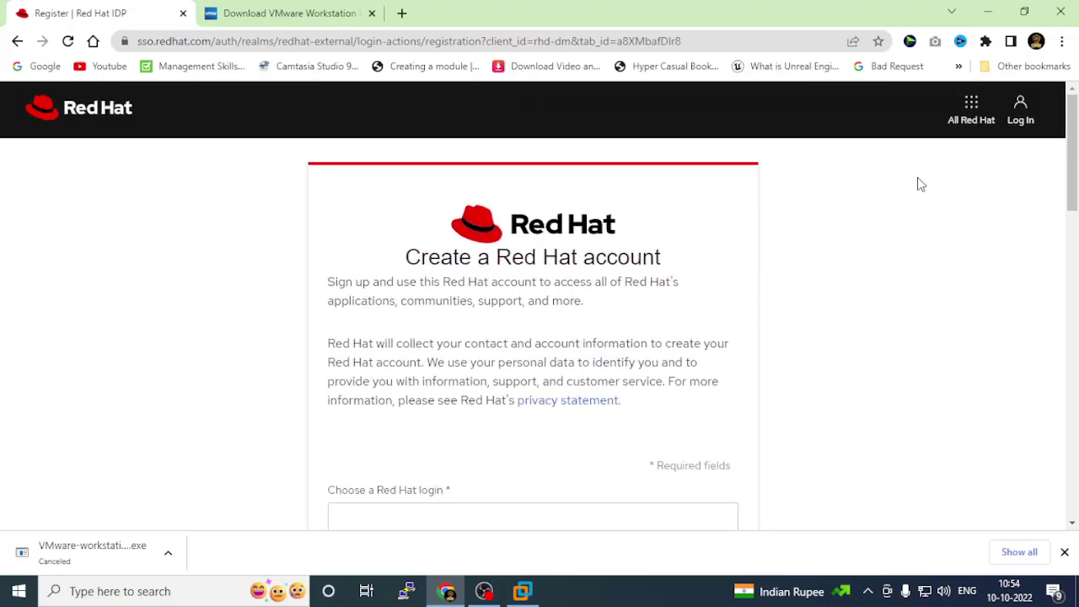
Log in to the Red Hat account with the account email and password.
click(1021, 111)
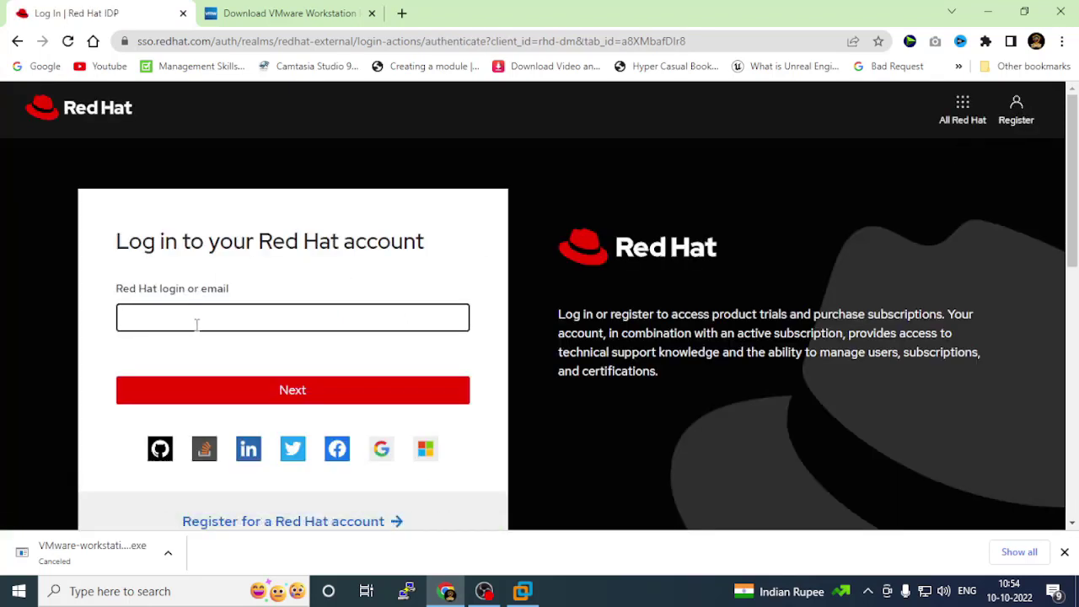
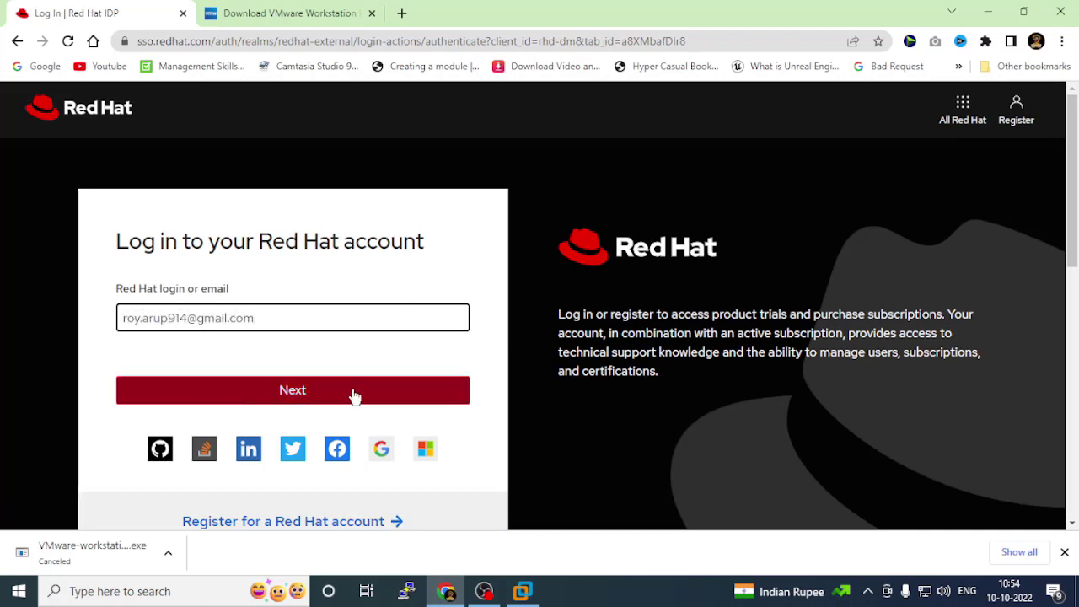
click(353, 392)
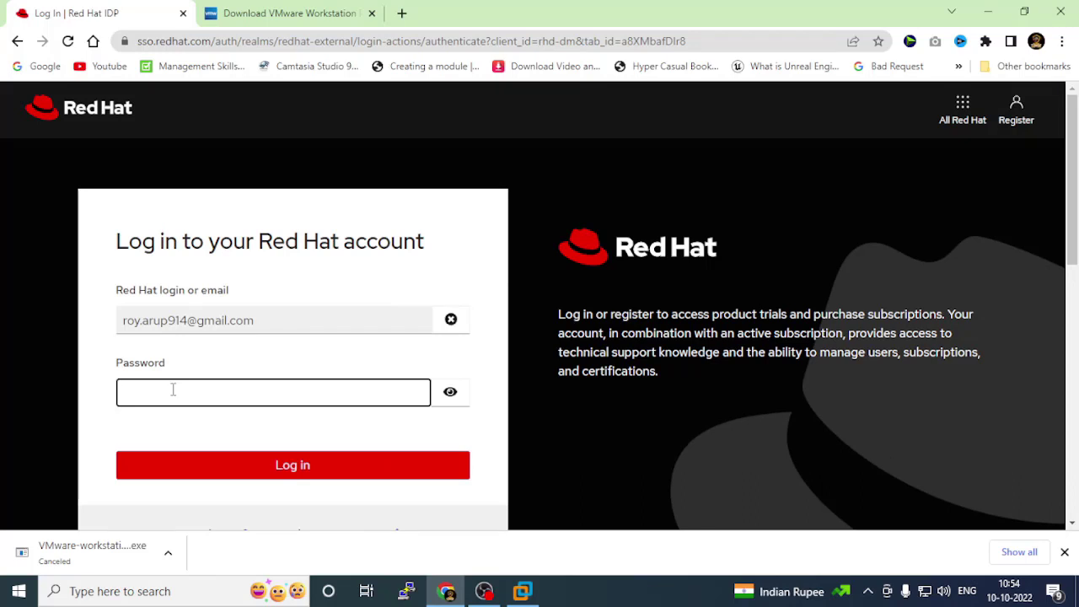
text(••••••••••••••)
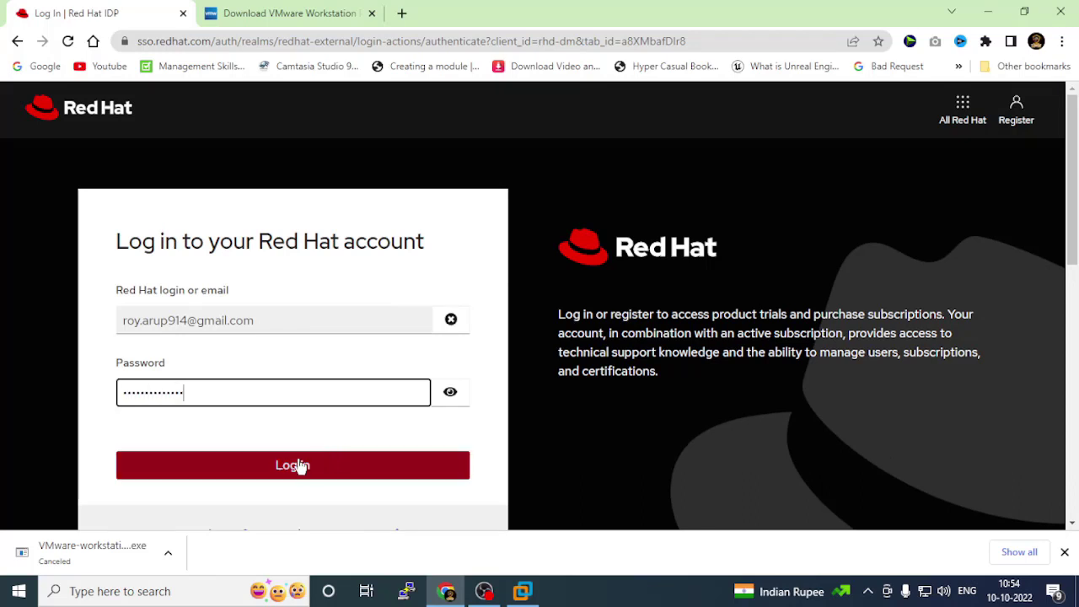
click(296, 465)
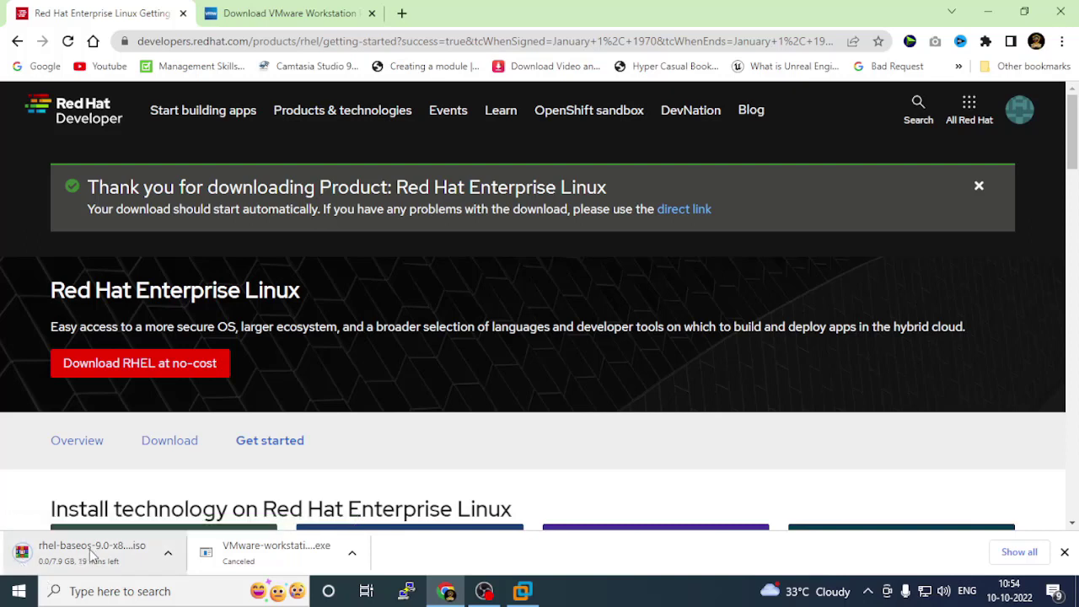
Cancel the rhel-baseos ISO download in Chrome and show the desktop.
click(166, 555)
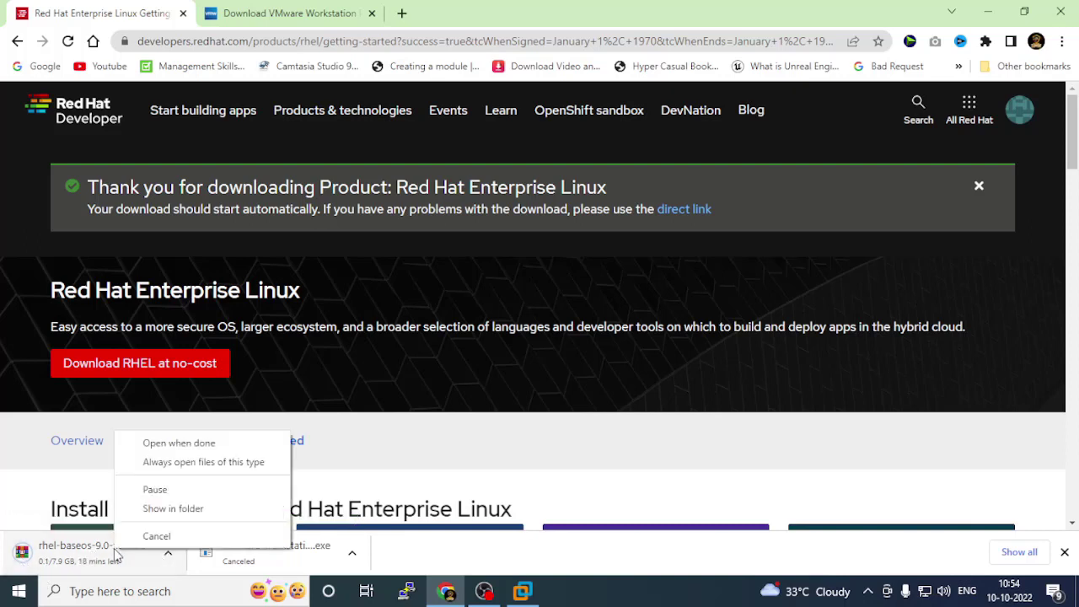
click(164, 532)
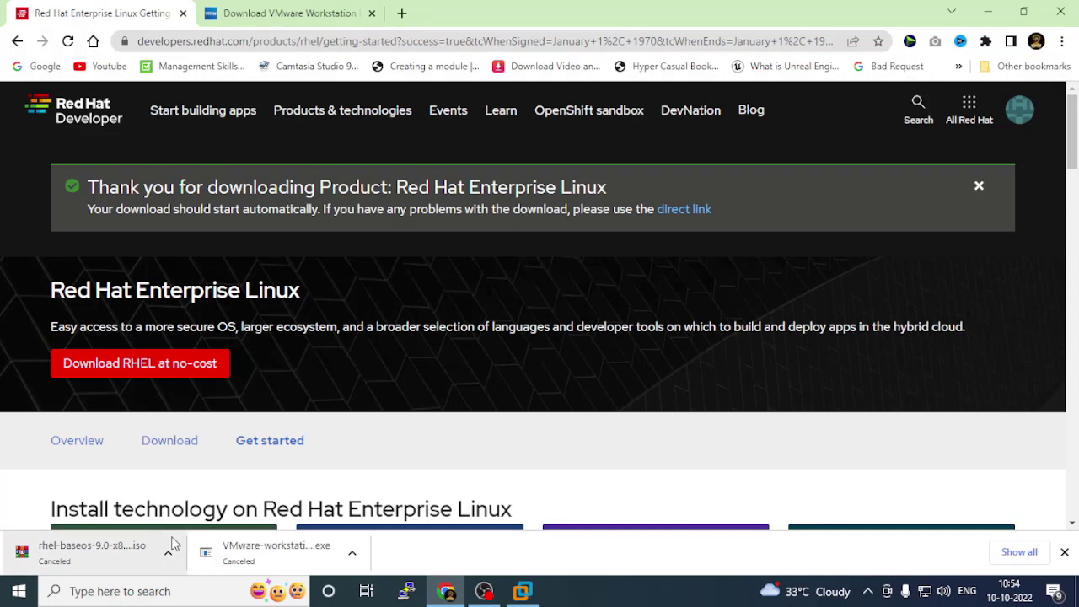
click(1077, 590)
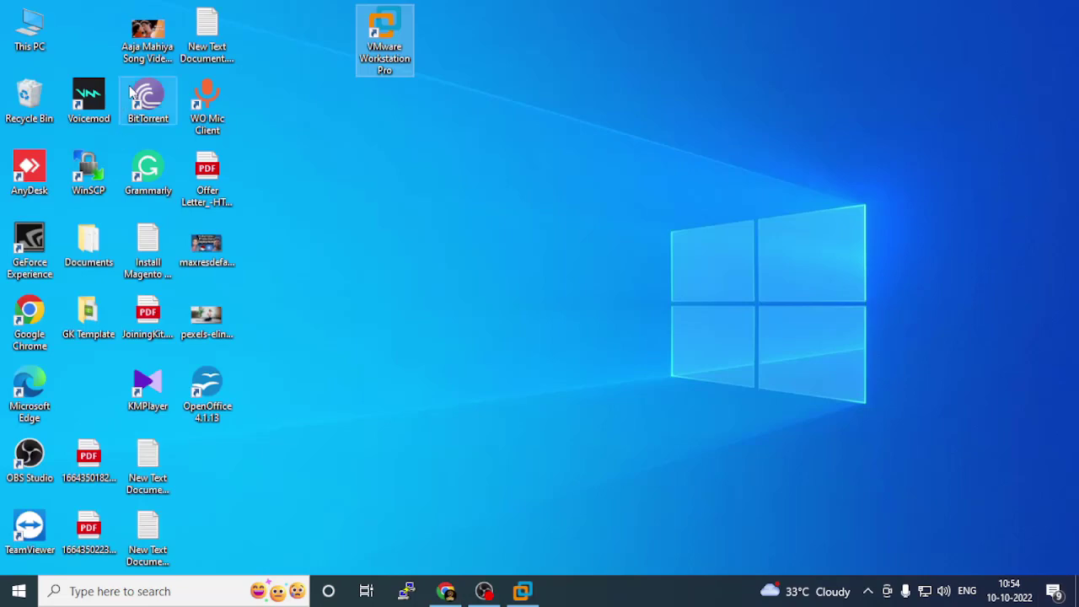
Find rhel-baseos-9.0-x86_64-dvd.iso in D:\Software, then switch back to VMware Workstation.
click(18, 32)
double_click(18, 32)
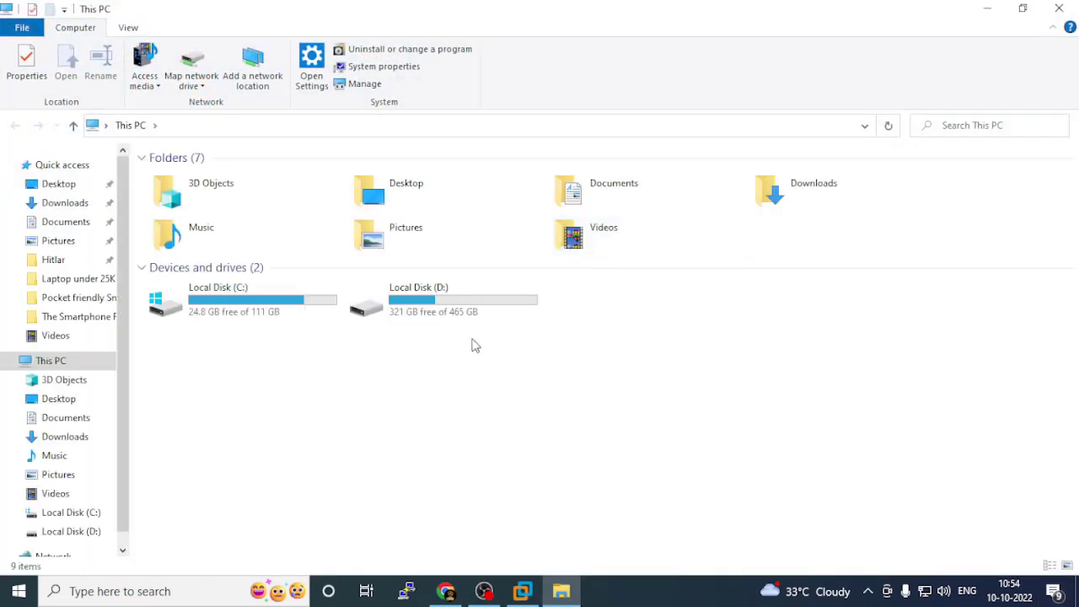
double_click(447, 307)
double_click(696, 362)
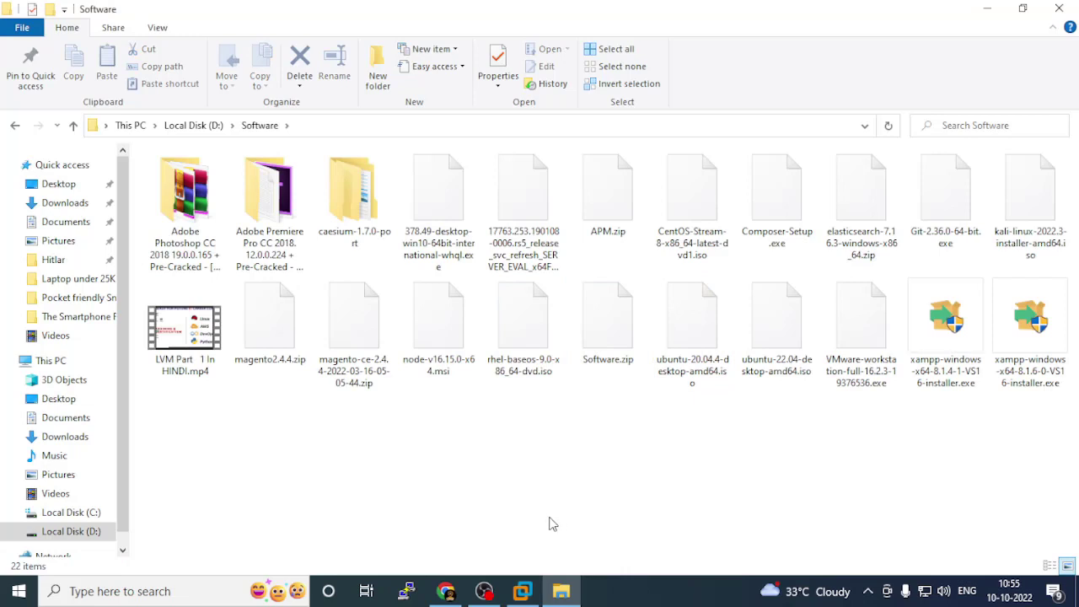
click(538, 327)
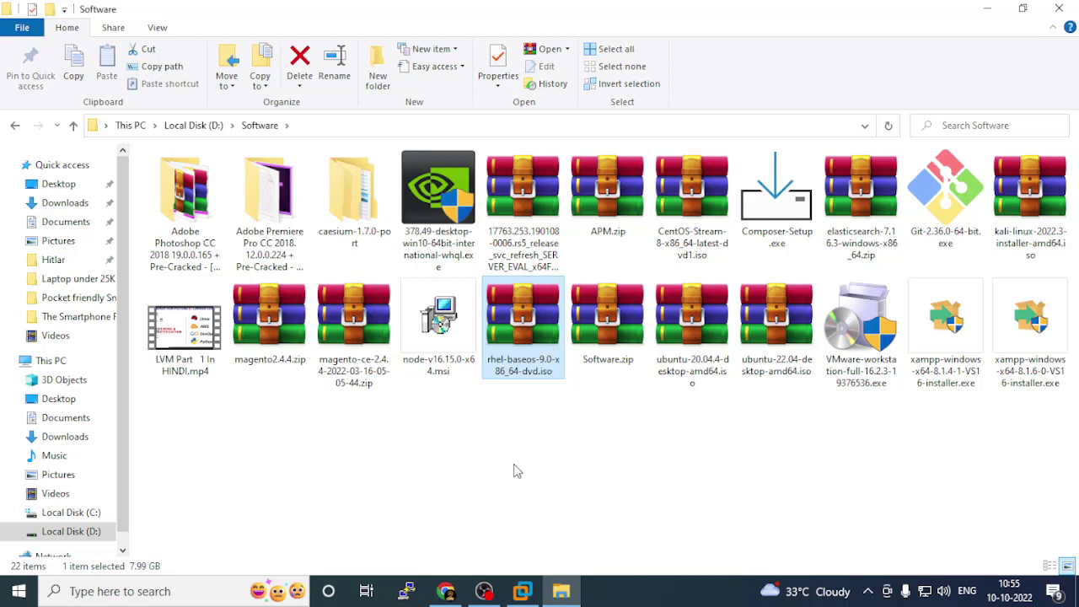
click(524, 591)
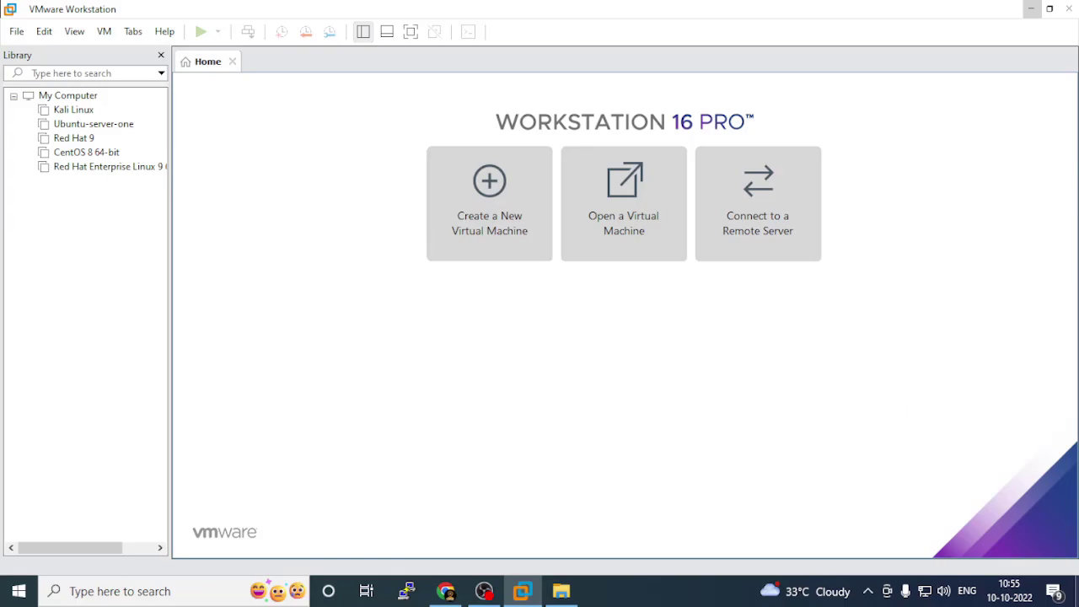
Start a Typical new virtual machine, choosing to install the operating system later.
key(super+d)
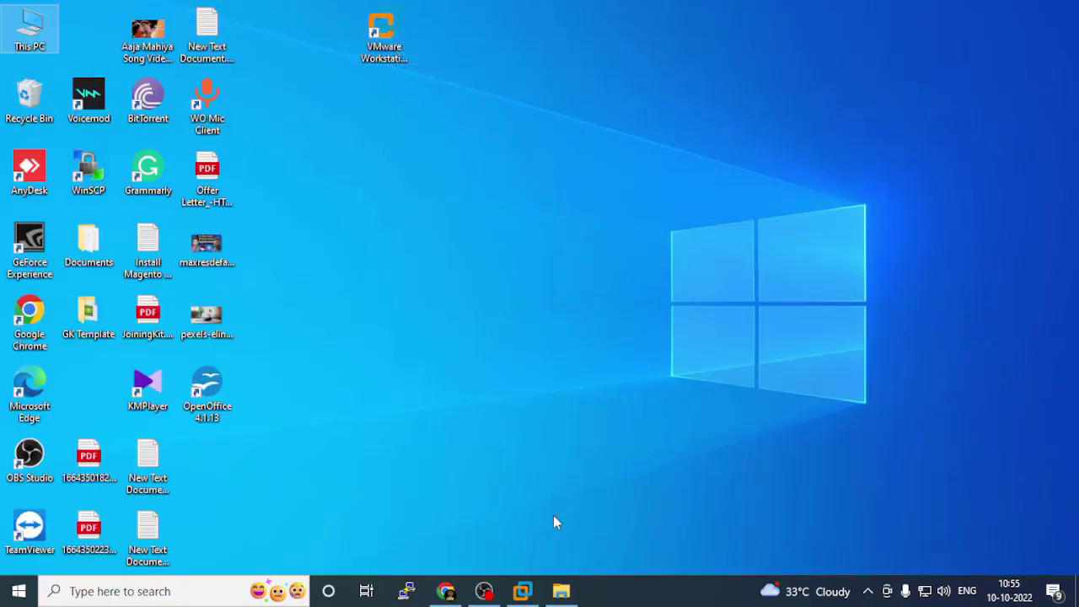
click(524, 591)
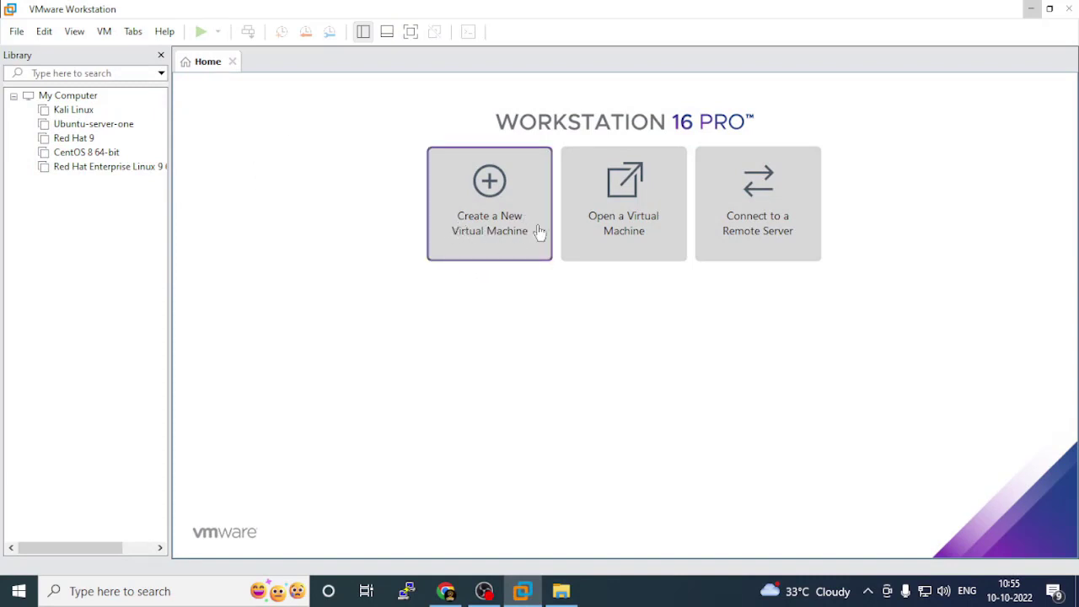
click(483, 193)
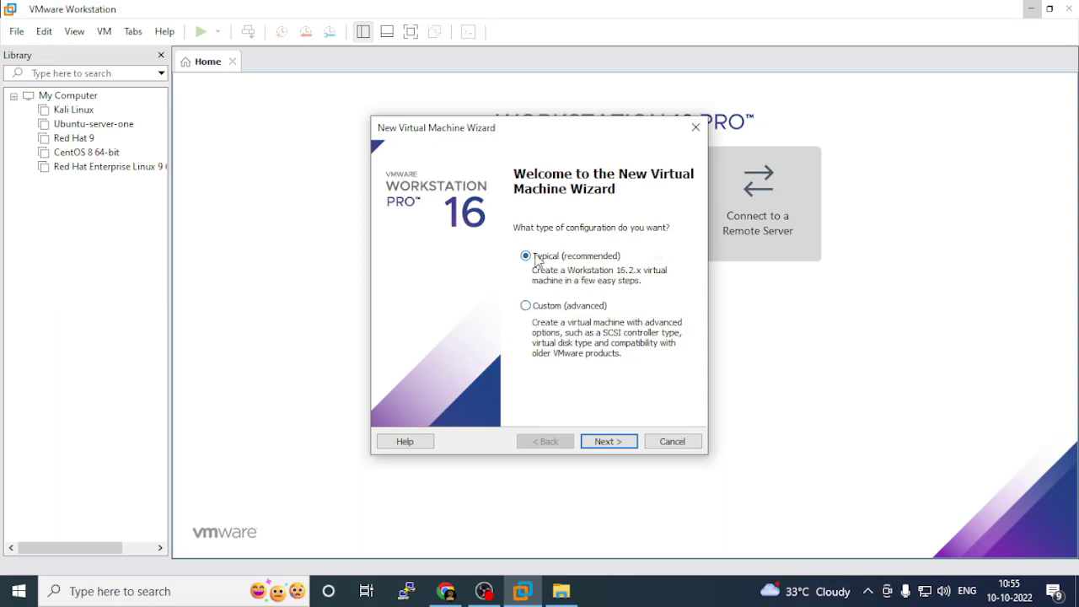
click(613, 442)
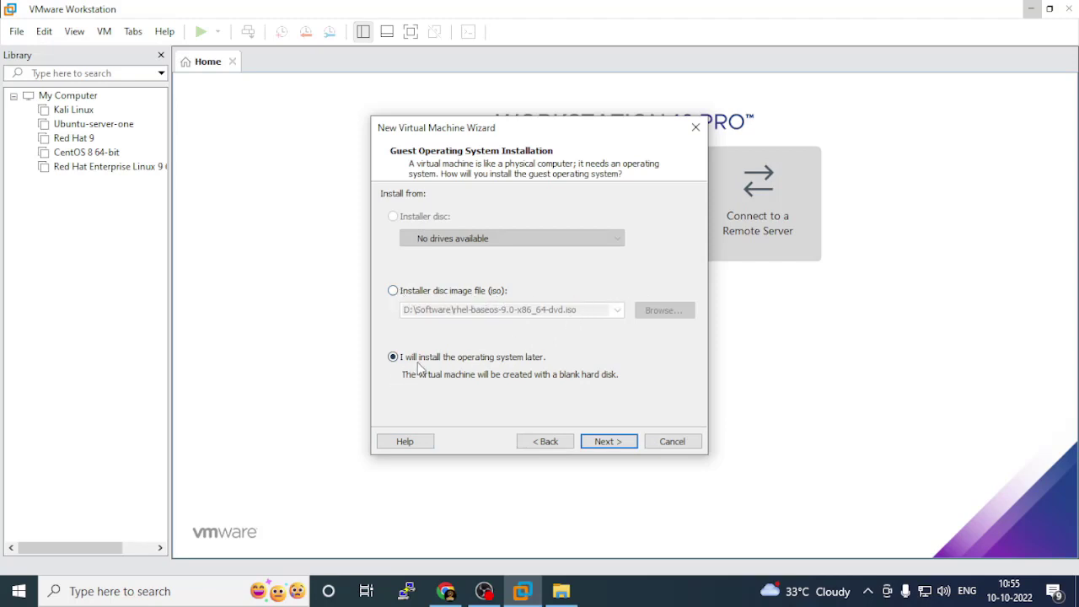
click(608, 442)
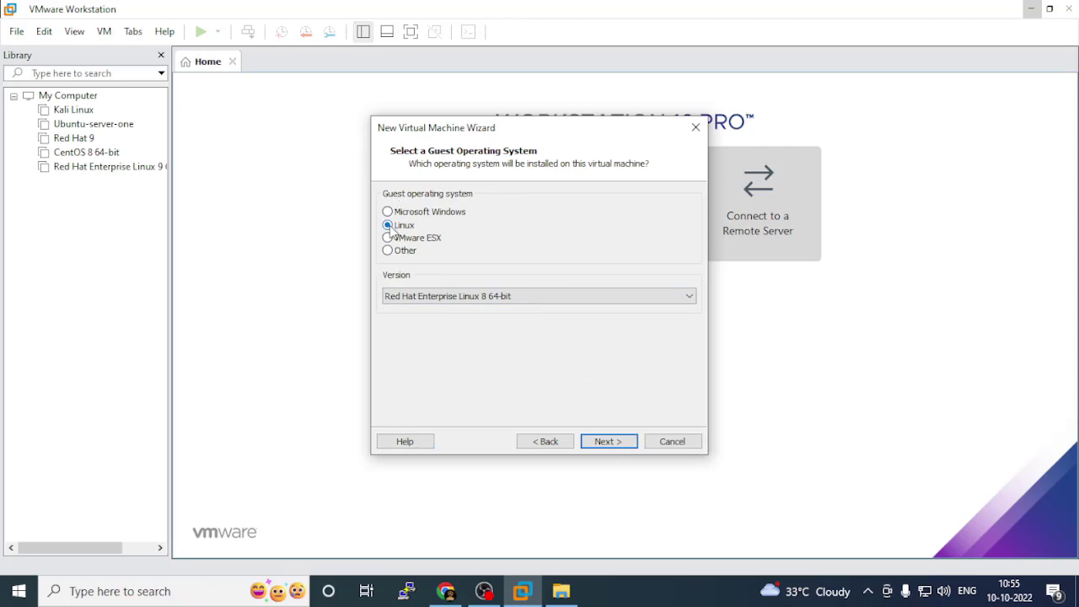
Choose Red Hat Enterprise Linux 8 64-bit as the Linux version and continue.
click(590, 297)
scroll(563, 81, up, 7)
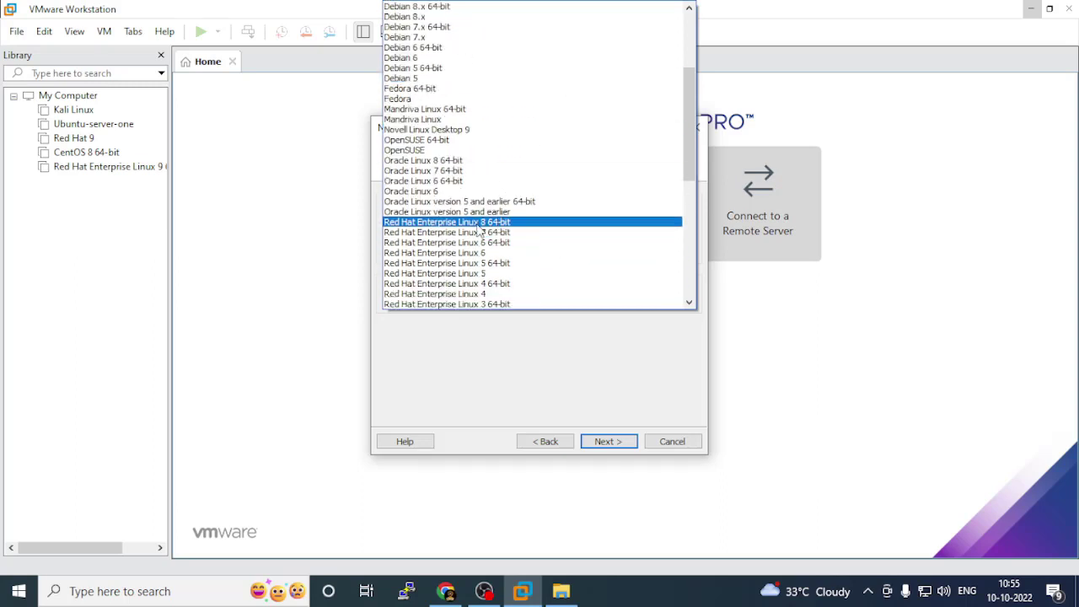
scroll(523, 210, up, 5)
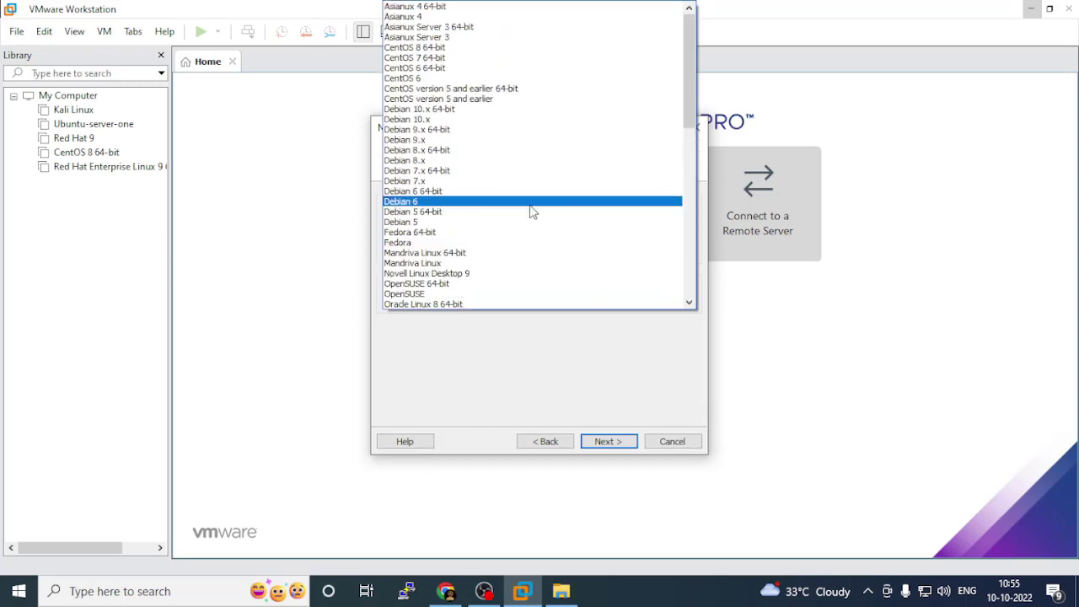
scroll(527, 205, down, 5)
scroll(531, 219, down, 10)
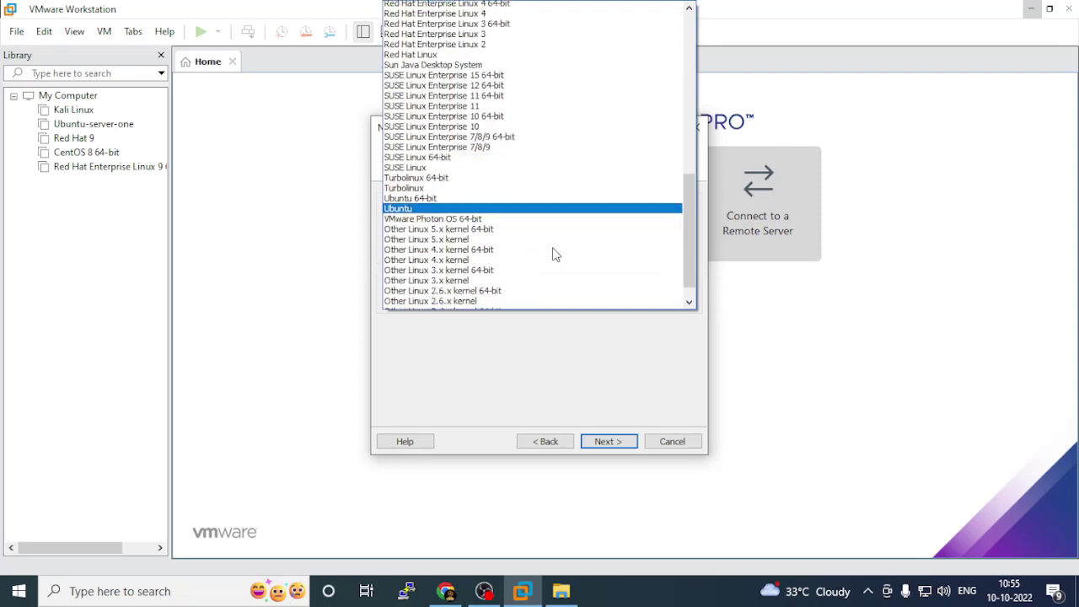
scroll(555, 245, up, 2)
scroll(556, 245, up, 5)
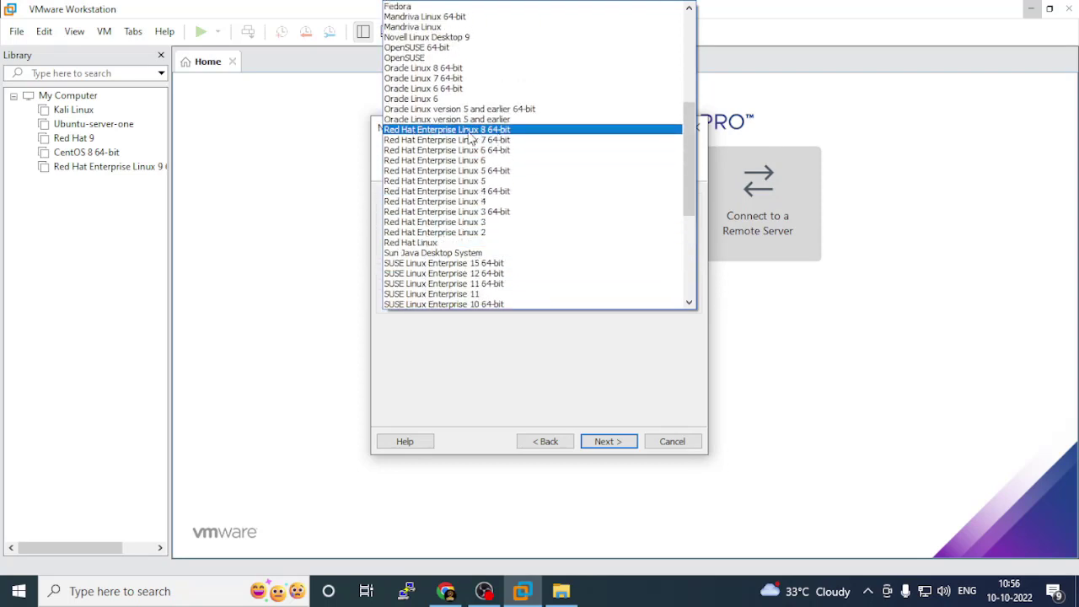
click(451, 135)
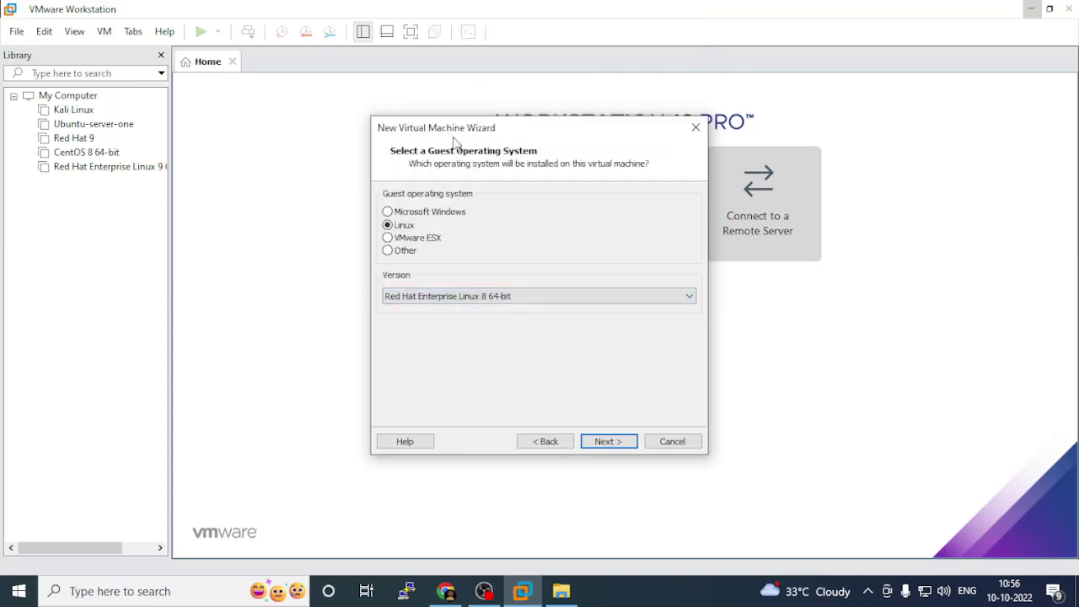
drag(474, 133, 474, 101)
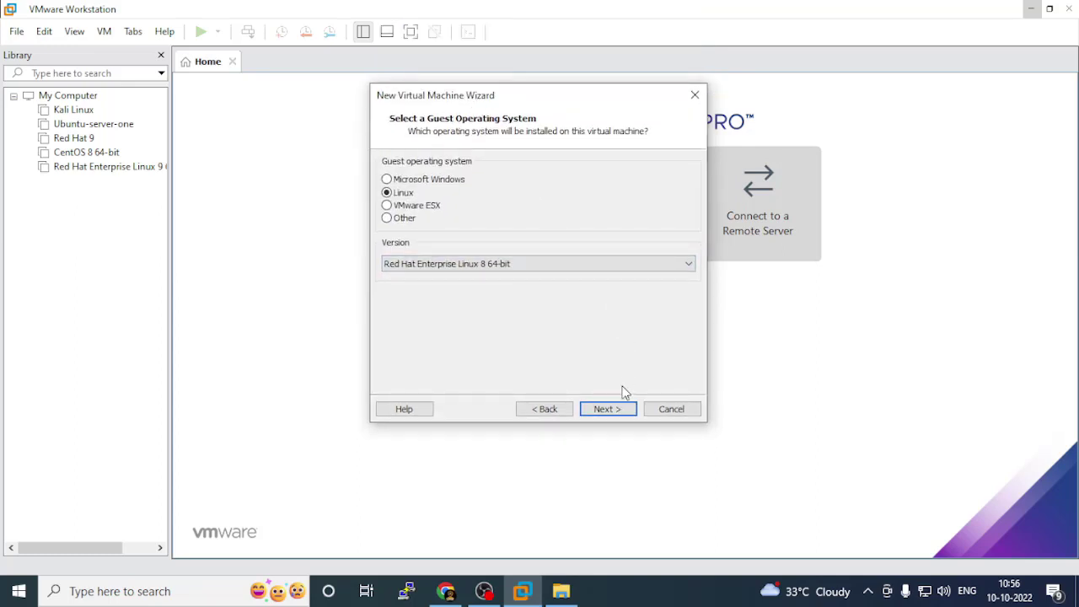
click(608, 410)
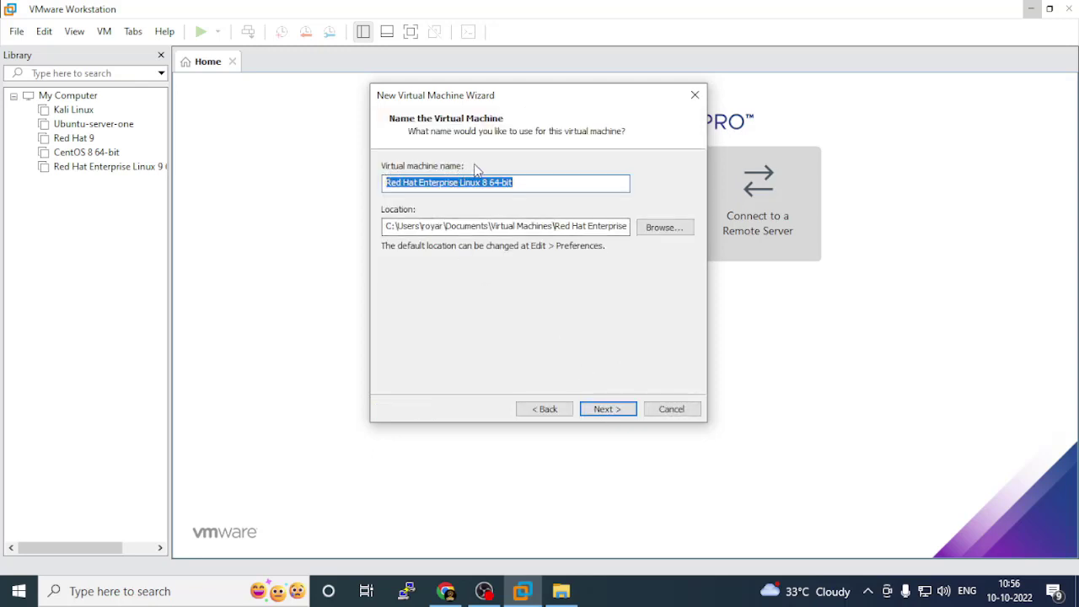
Rename the VM to 'Red Hat Enterprise Linux For YT', removing the '8 64-bit' ending, and browse for its location.
click(532, 186)
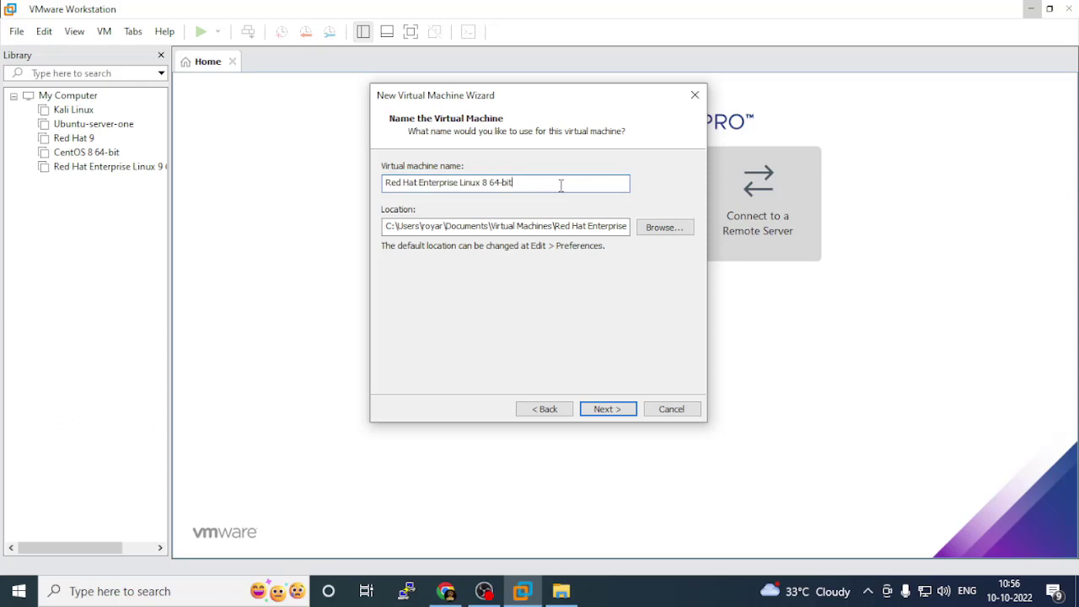
drag(561, 185, 485, 187)
key(BackSpace)
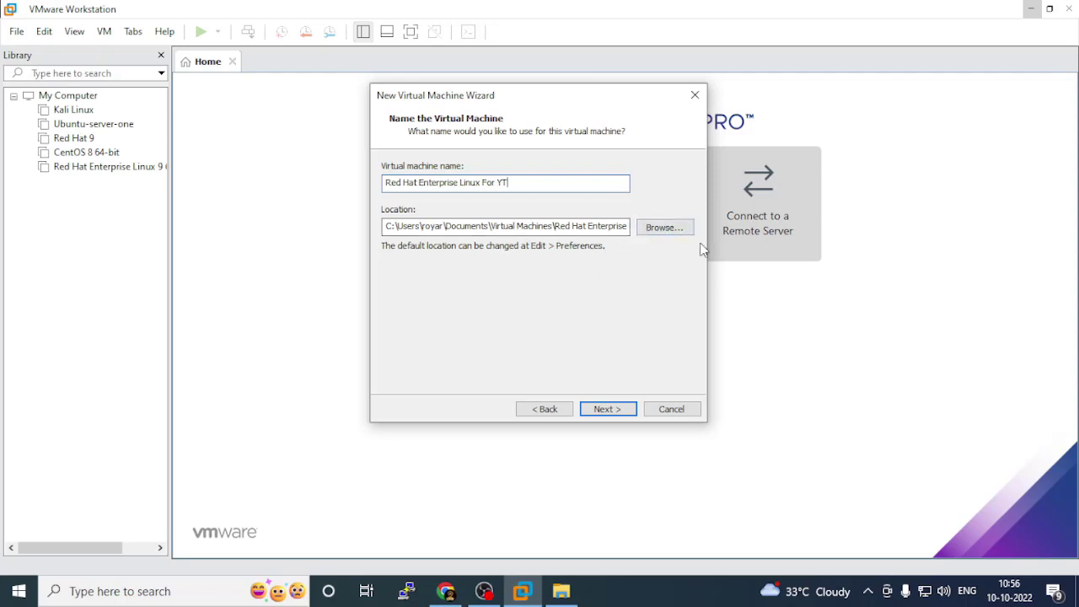
click(664, 228)
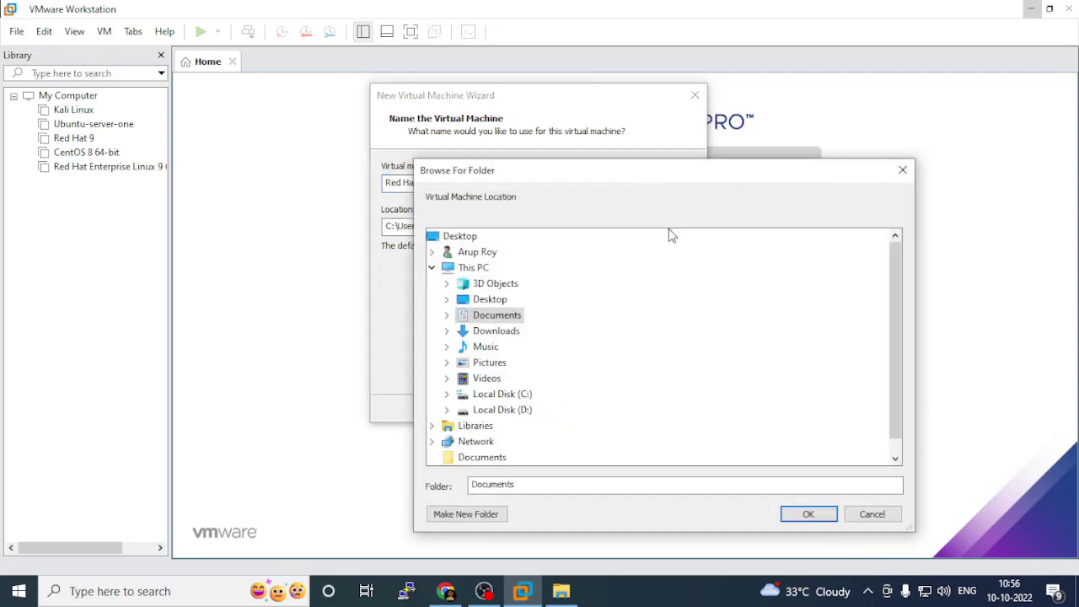
Make a new folder 'REDHAT FOR YT' inside D:\VMware in Browse For Folder.
click(506, 397)
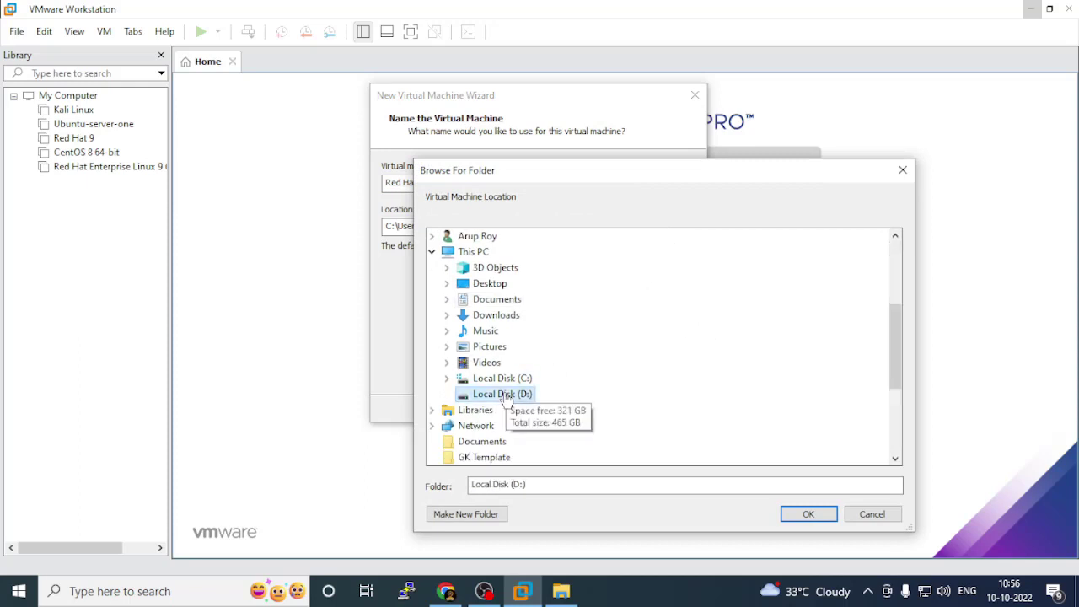
scroll(731, 342, down, 3)
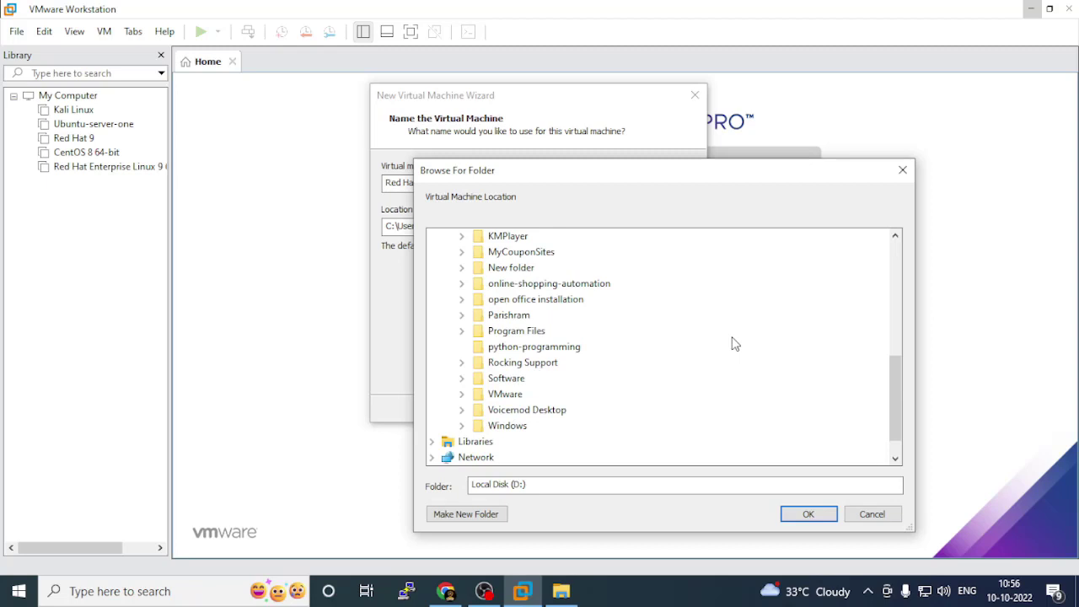
double_click(505, 394)
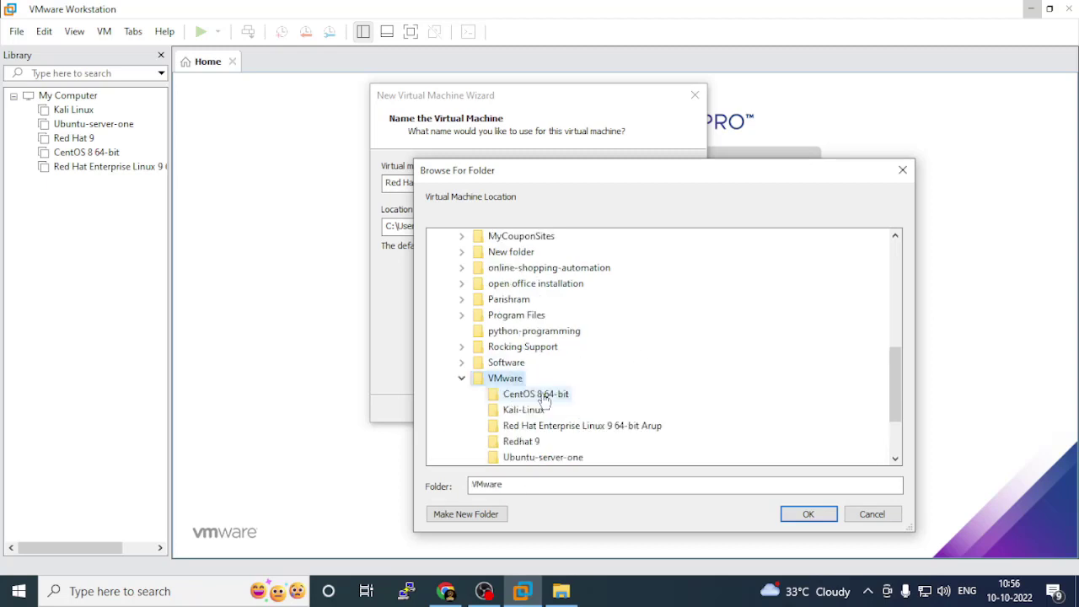
scroll(788, 342, down, 2)
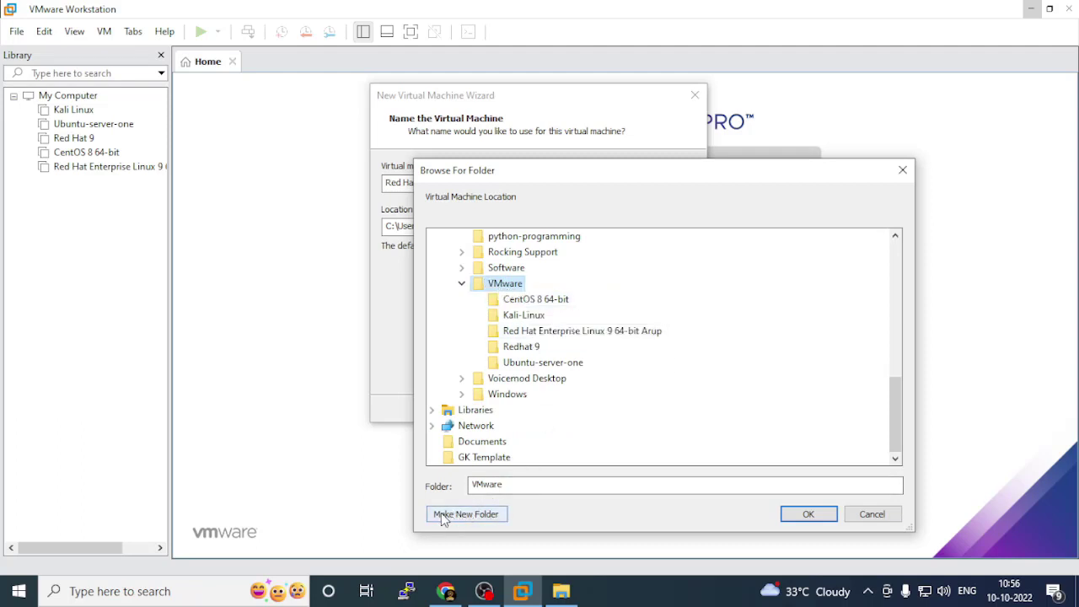
click(475, 516)
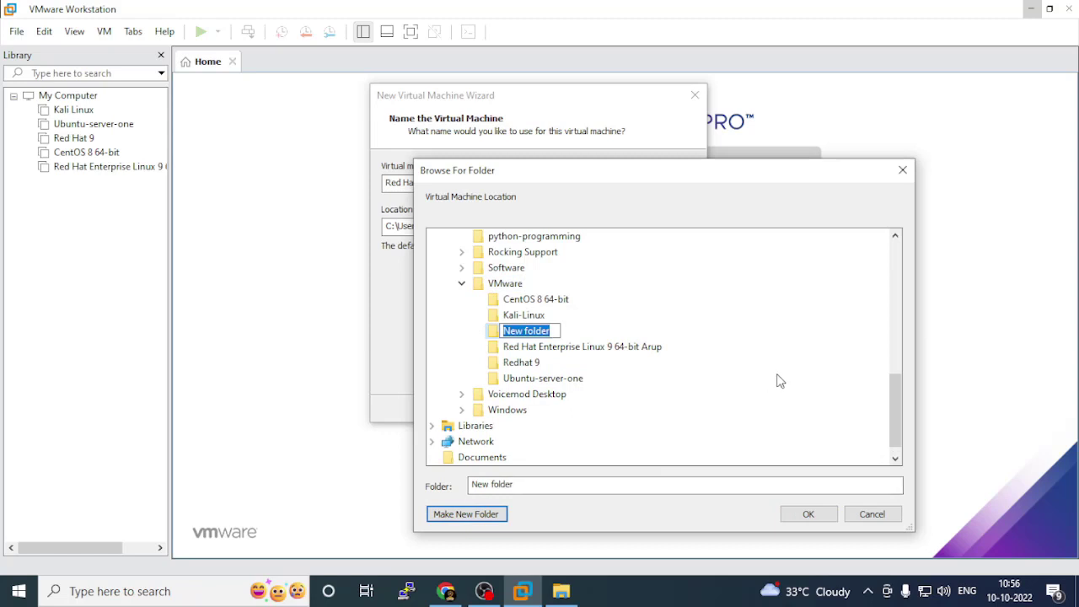
text(REDHAT)
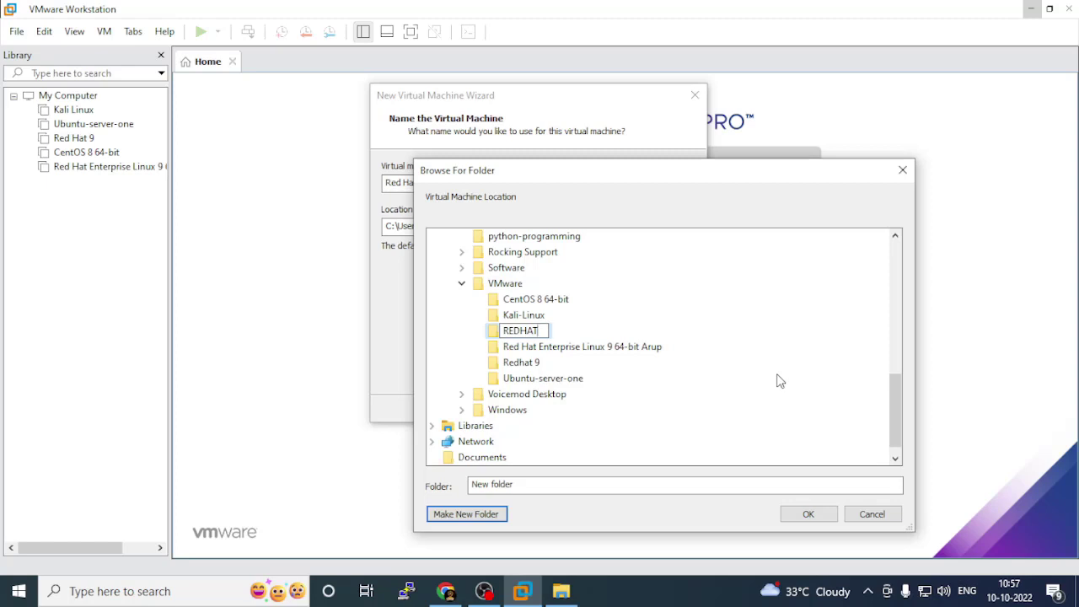
text( FOR YT)
key(Return)
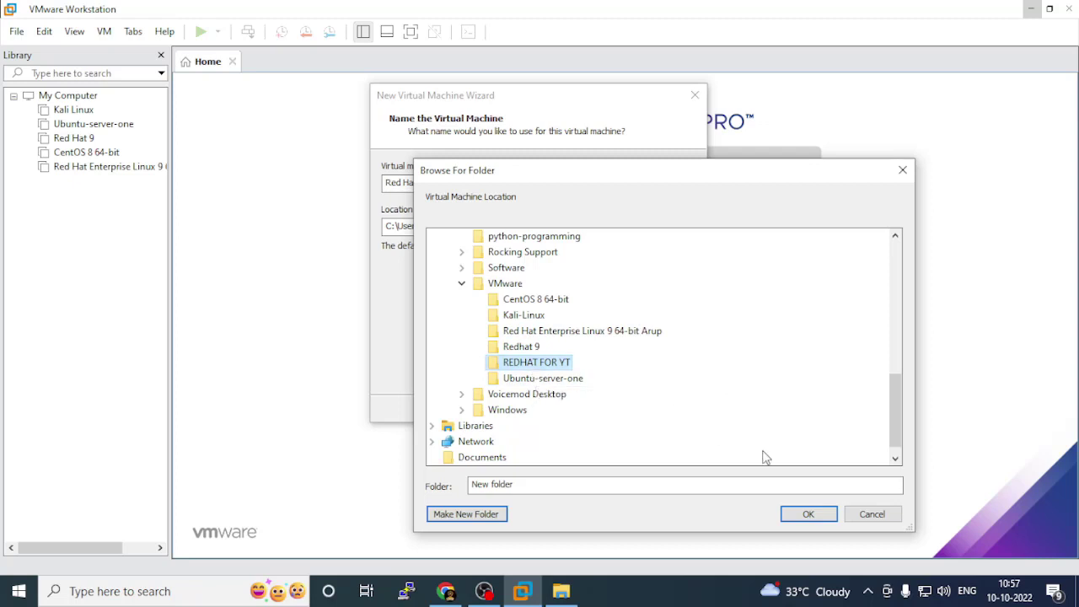
Set the VM location to D:\VMware\REDHAT FOR YT and continue to disk capacity.
click(805, 516)
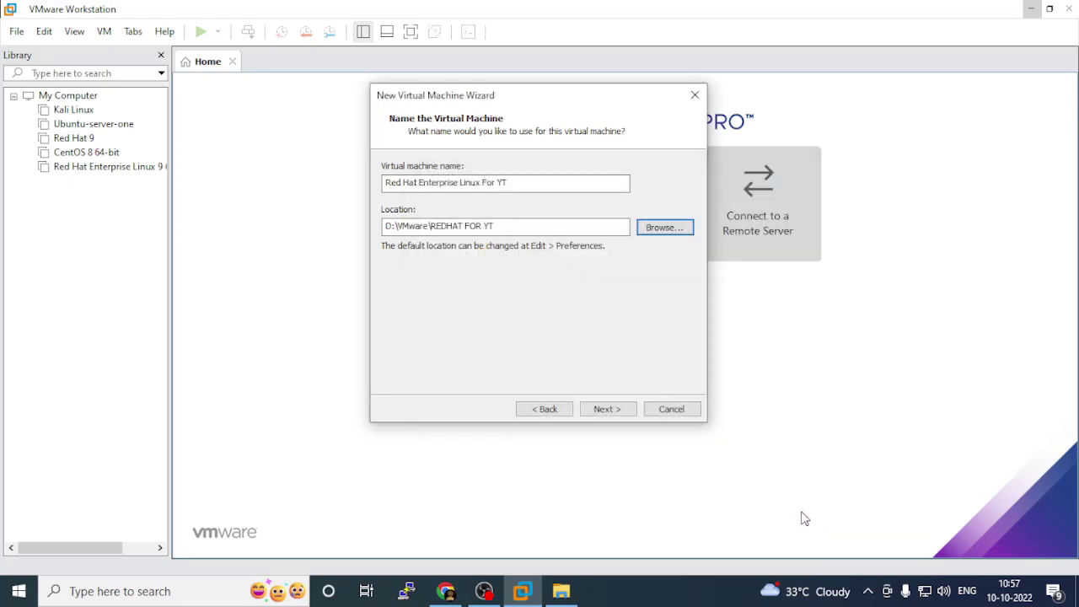
click(398, 226)
click(618, 413)
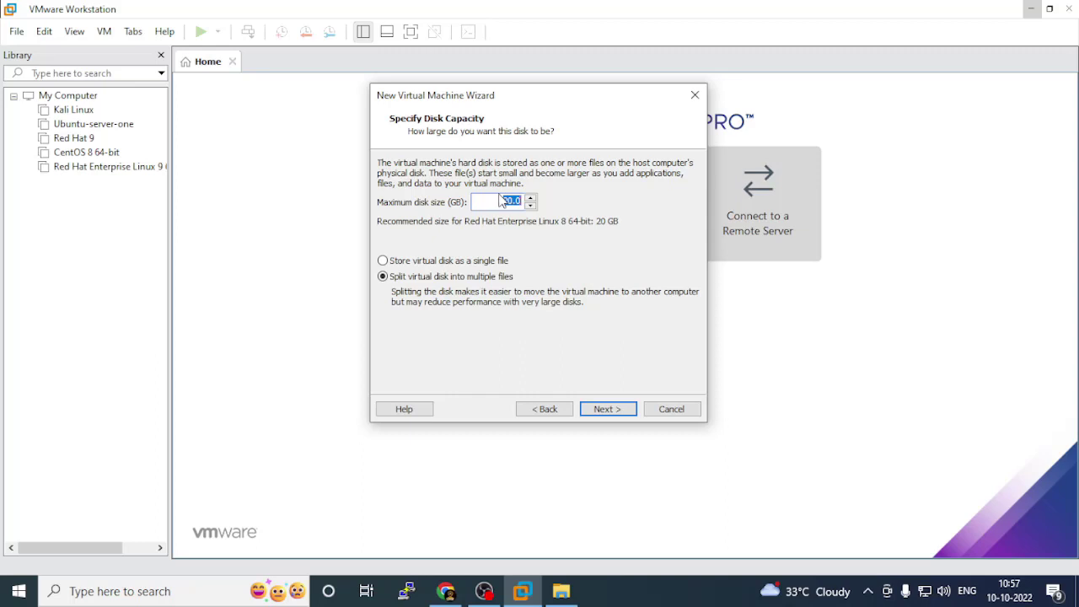
Set maximum disk size to 60 GB, split into multiple files, and continue to the summary.
text(60)
click(393, 280)
click(610, 412)
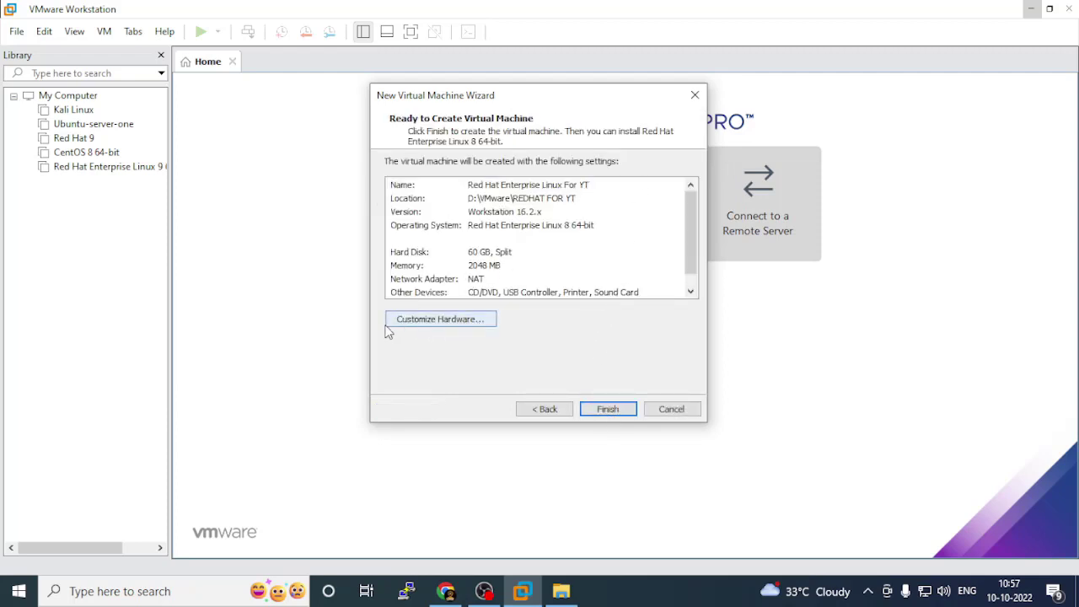
In the hardware settings, raise memory to 4 GB and keep 1 processor with 1 core.
click(446, 322)
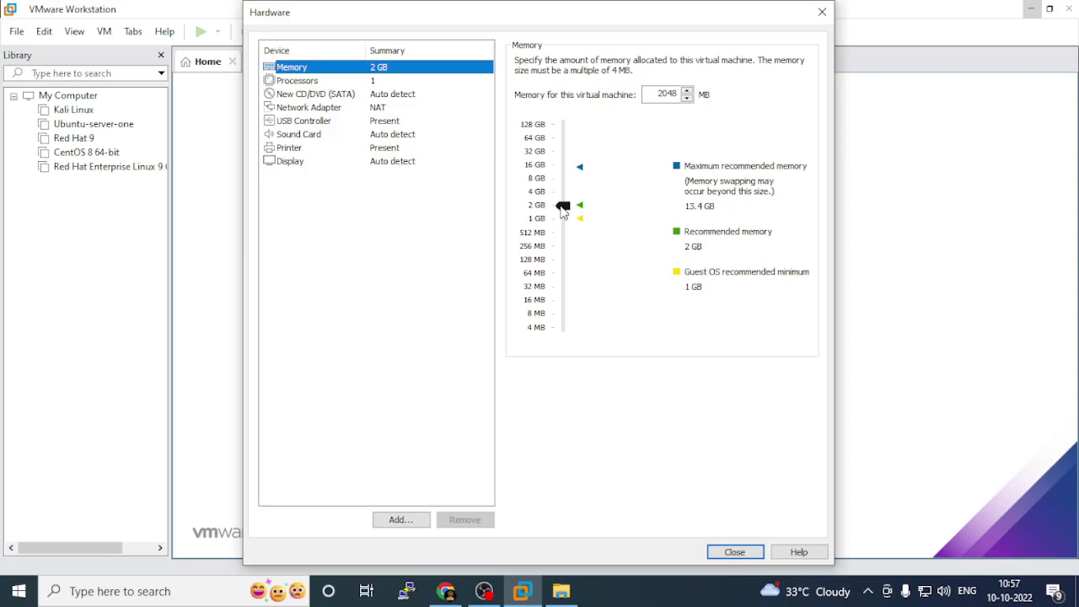
drag(564, 211, 543, 195)
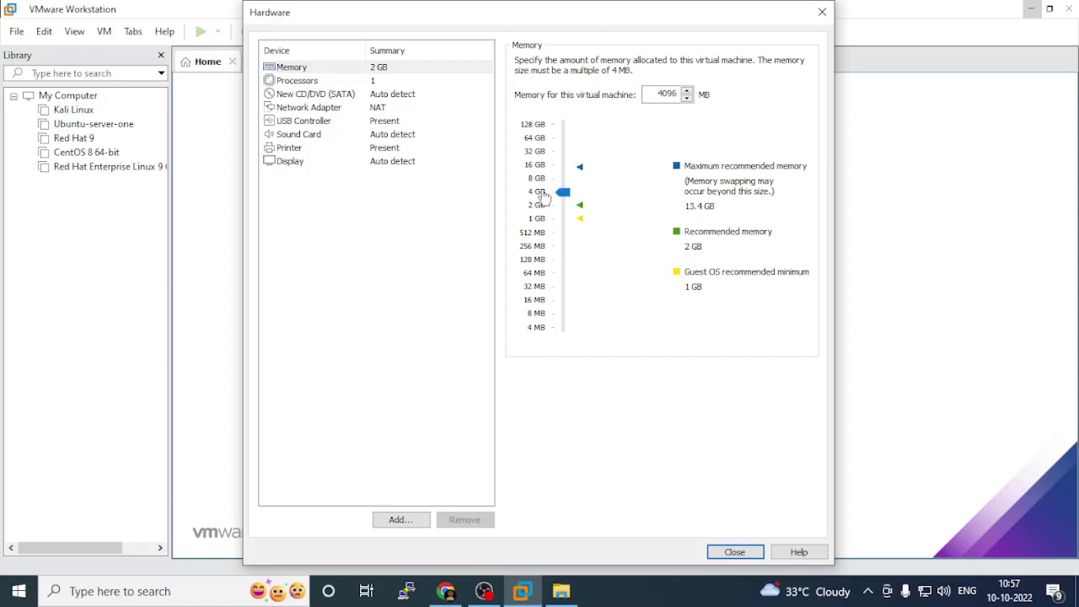
click(294, 81)
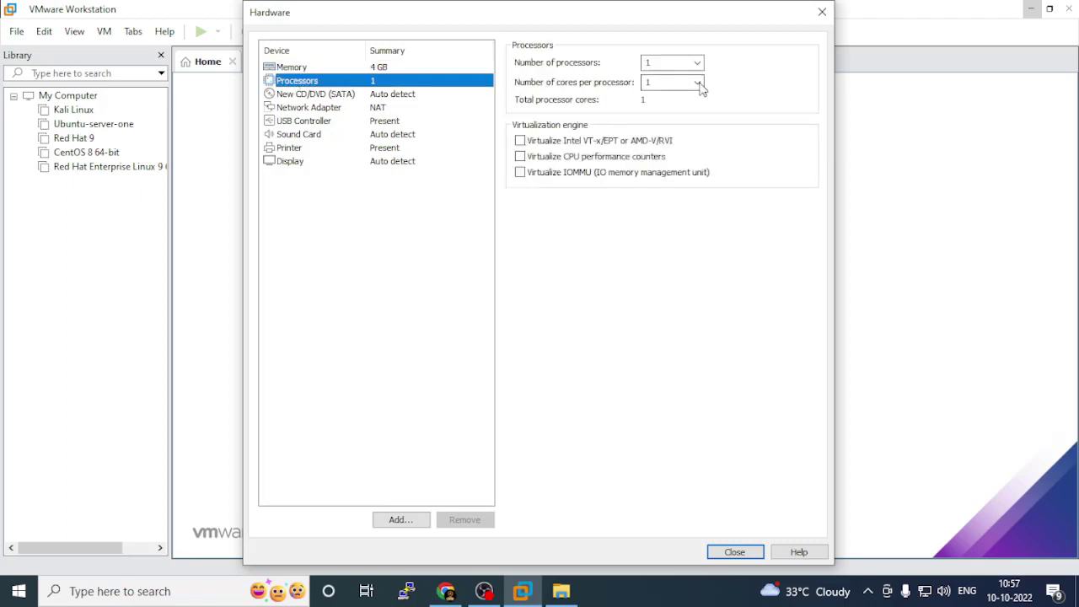
click(668, 63)
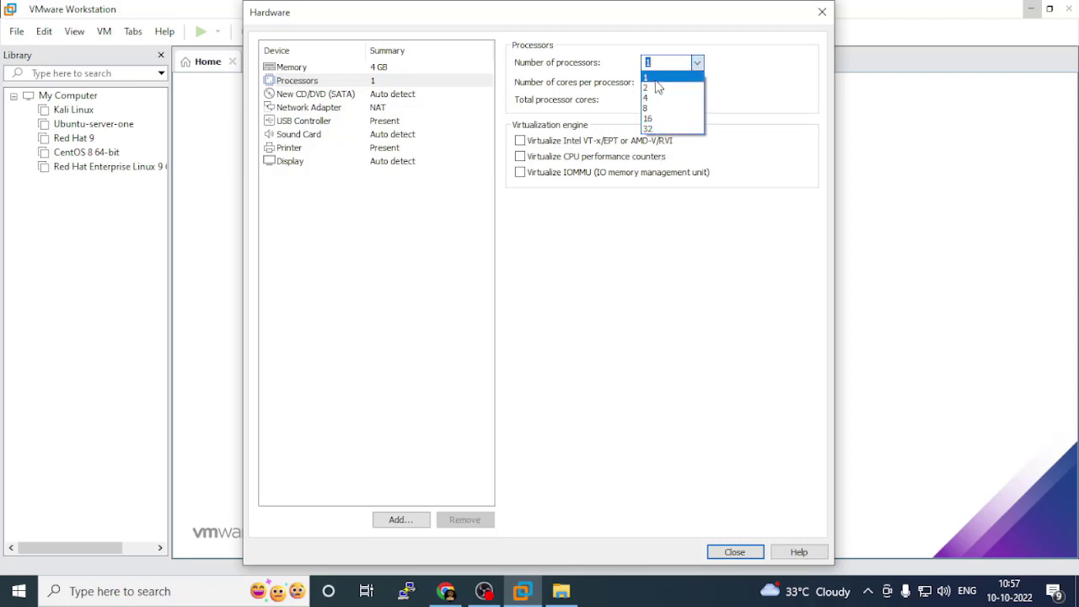
click(730, 87)
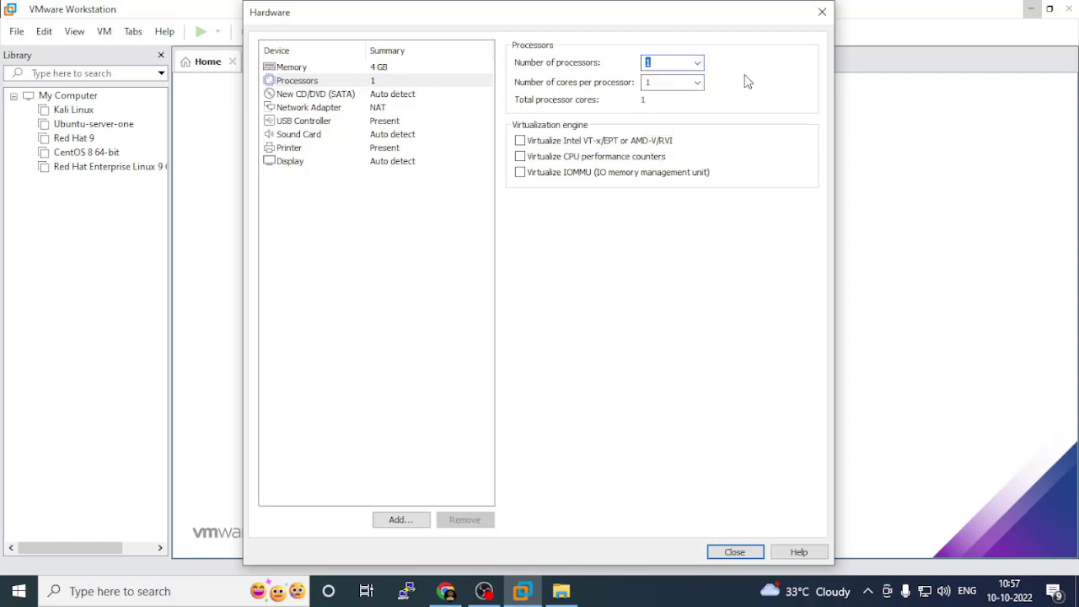
click(696, 83)
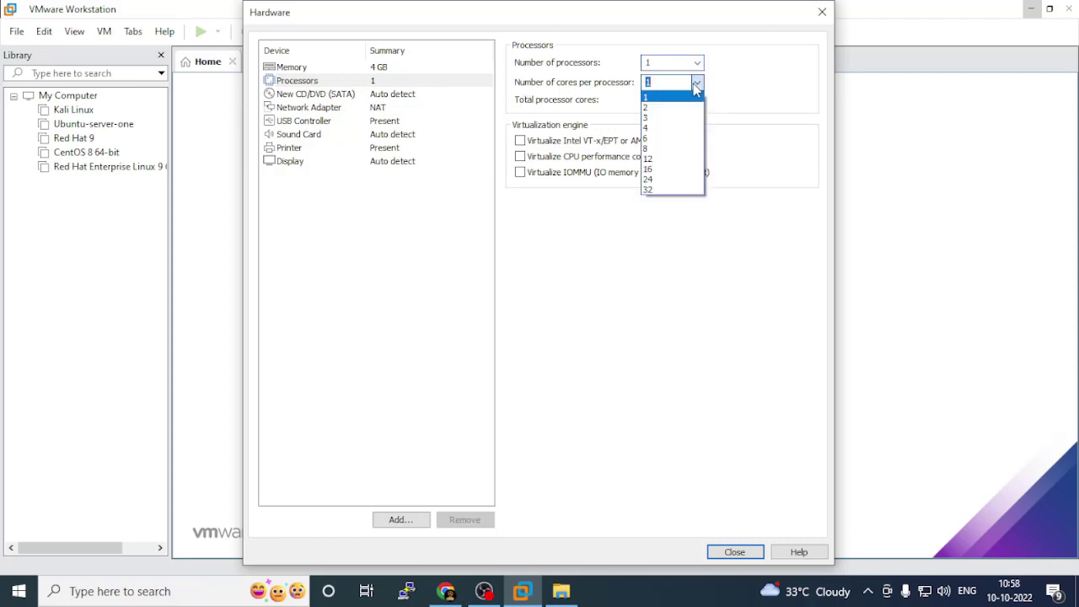
click(696, 85)
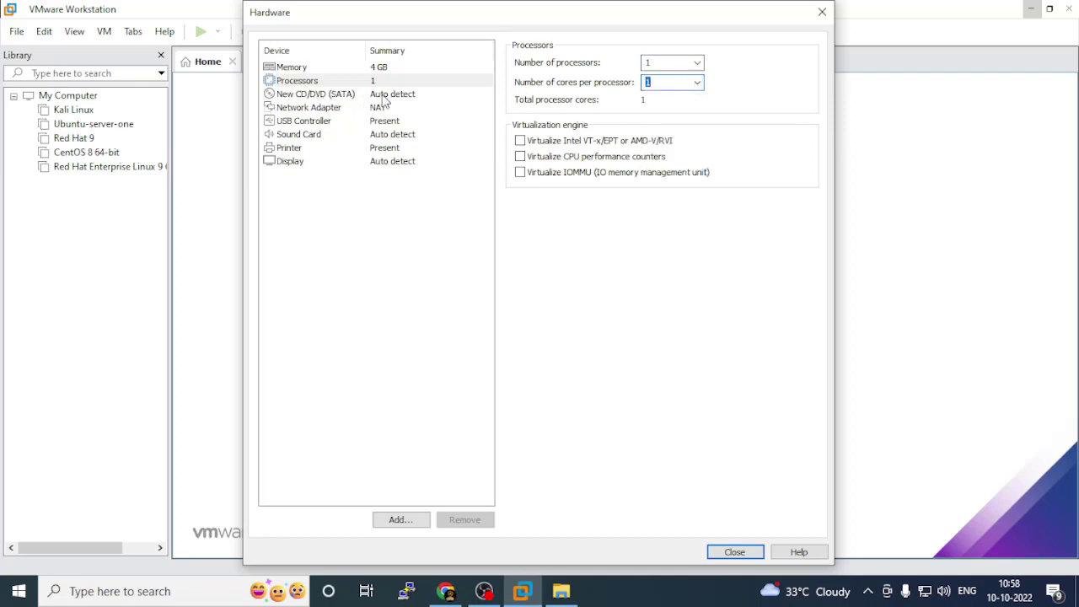
click(390, 96)
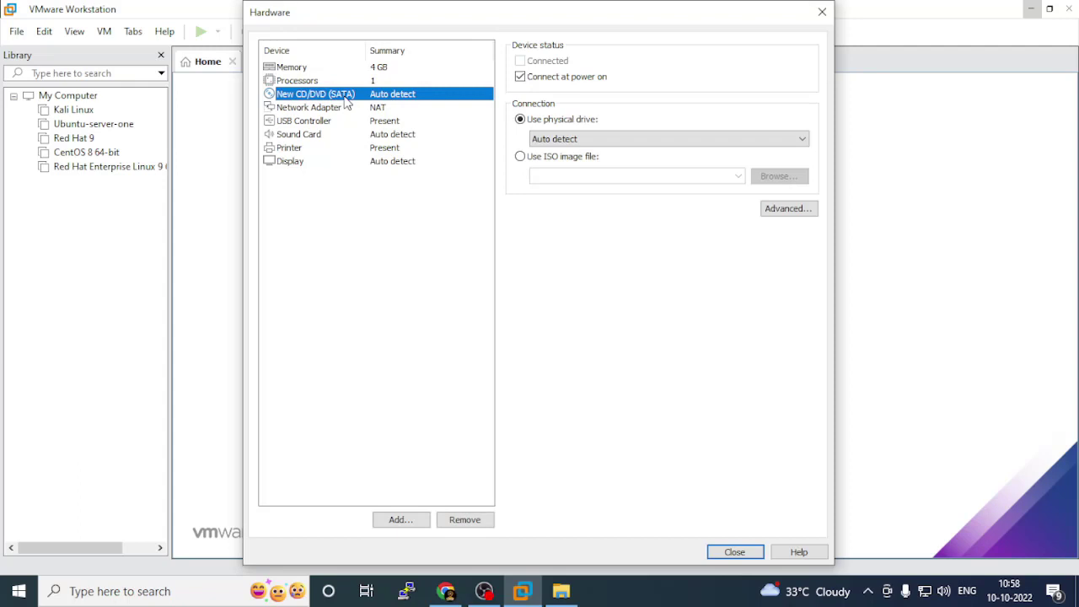
Attach D:\Software\rhel-baseos-9.0-x86_64-dvd.iso as the CD/DVD drive's ISO image.
click(520, 156)
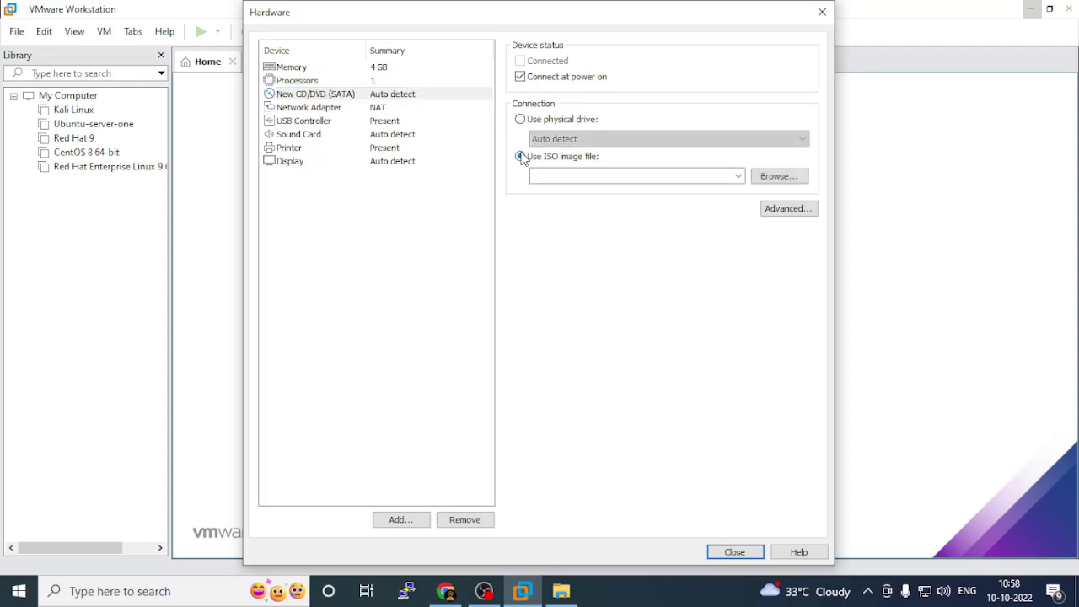
click(781, 177)
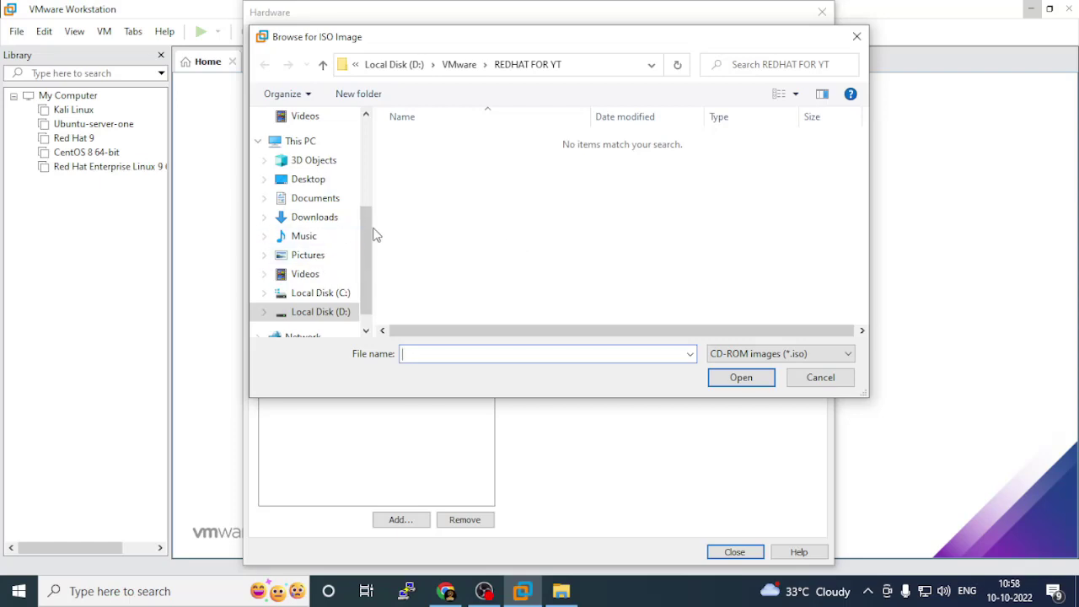
drag(371, 241, 368, 250)
click(325, 292)
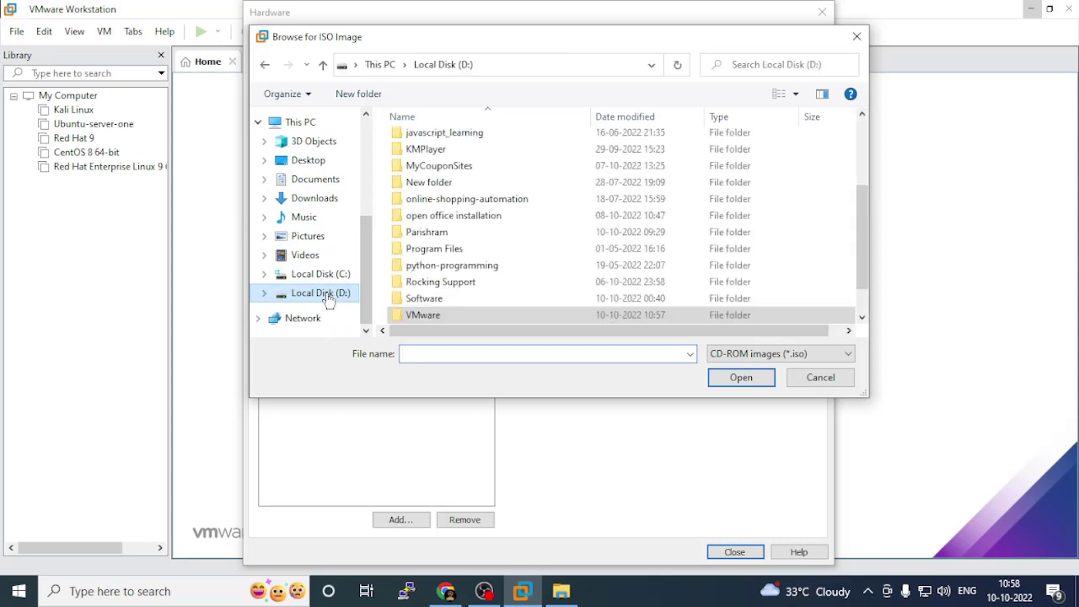
double_click(434, 266)
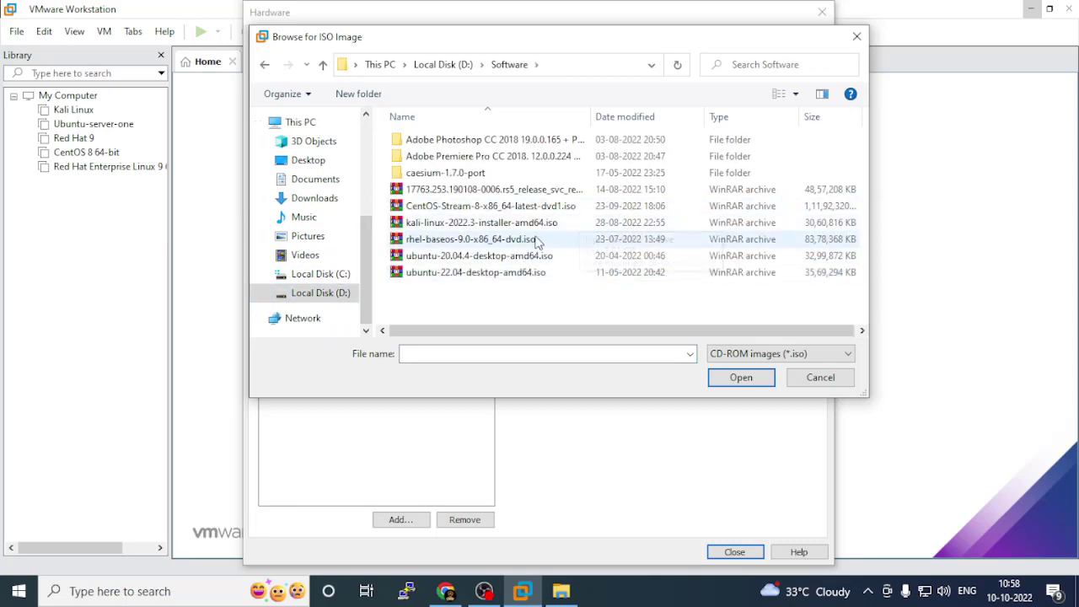
click(415, 241)
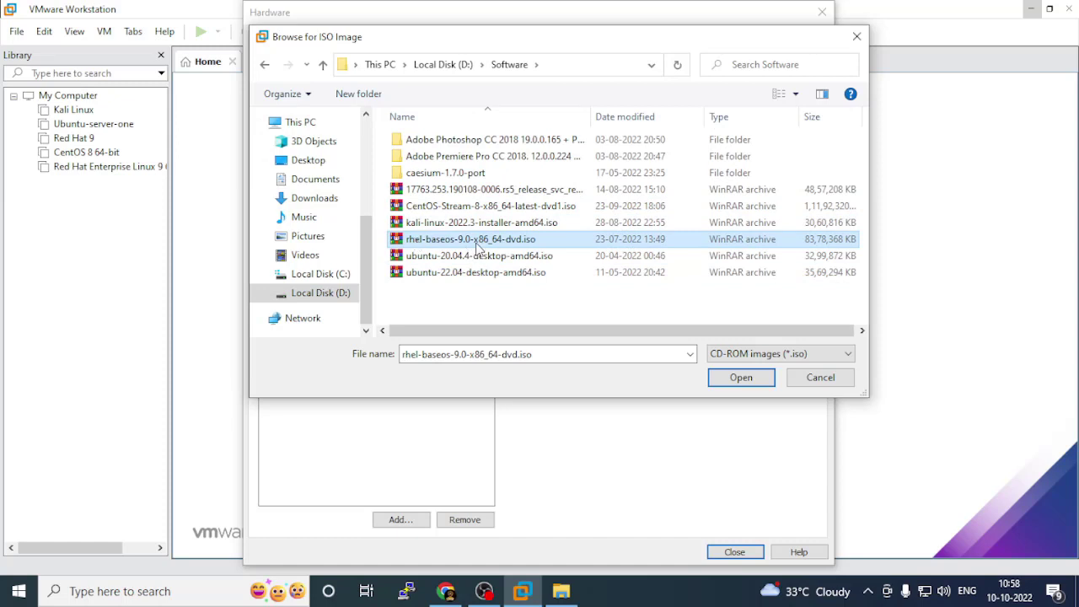
click(740, 377)
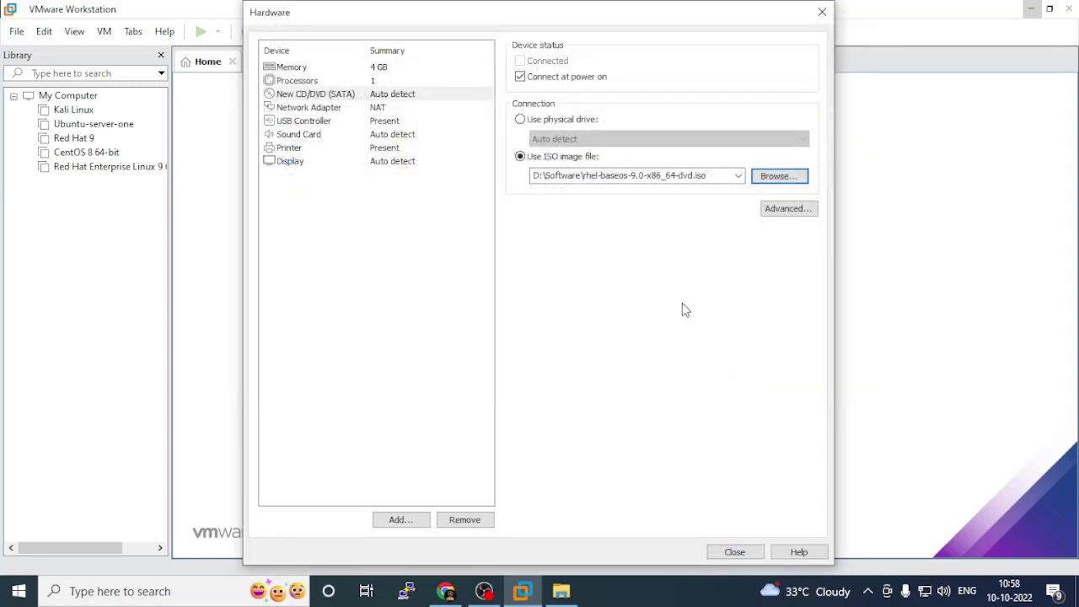
Review the network adapter and USB controller settings, then close the Hardware dialog.
click(291, 109)
click(295, 123)
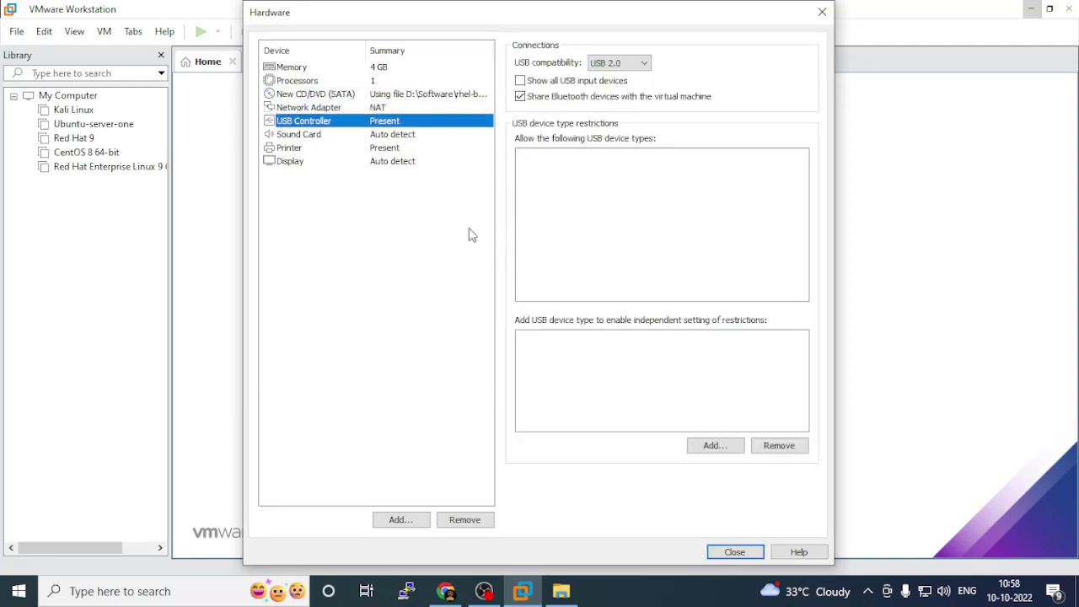
click(732, 552)
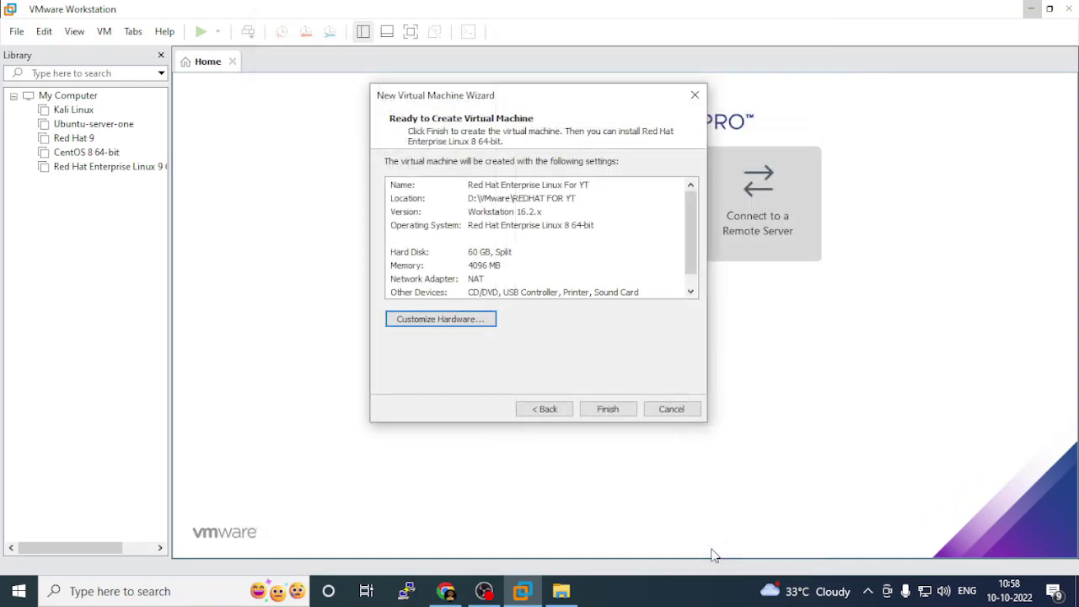
Finish the wizard, select 'Red Hat Enterprise Linux For YT' in the Library, and power it on.
click(617, 410)
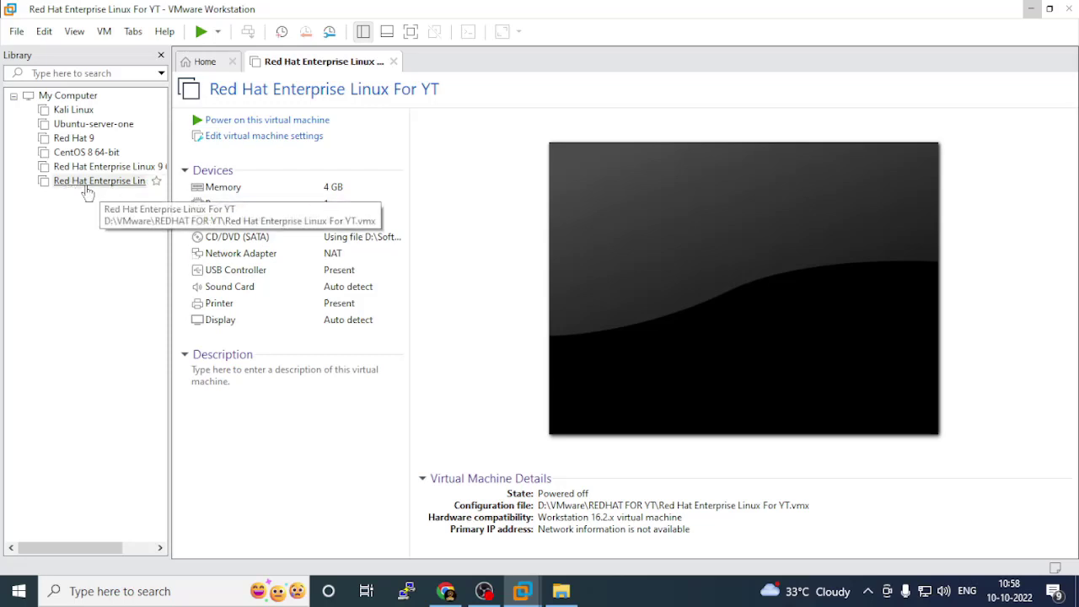
drag(170, 213, 278, 213)
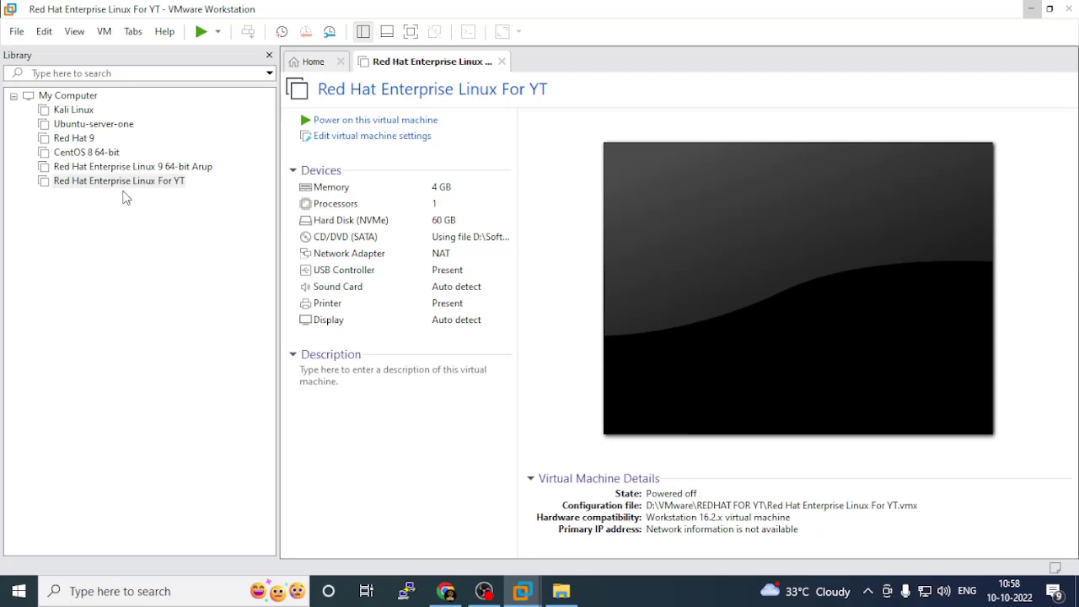
click(77, 182)
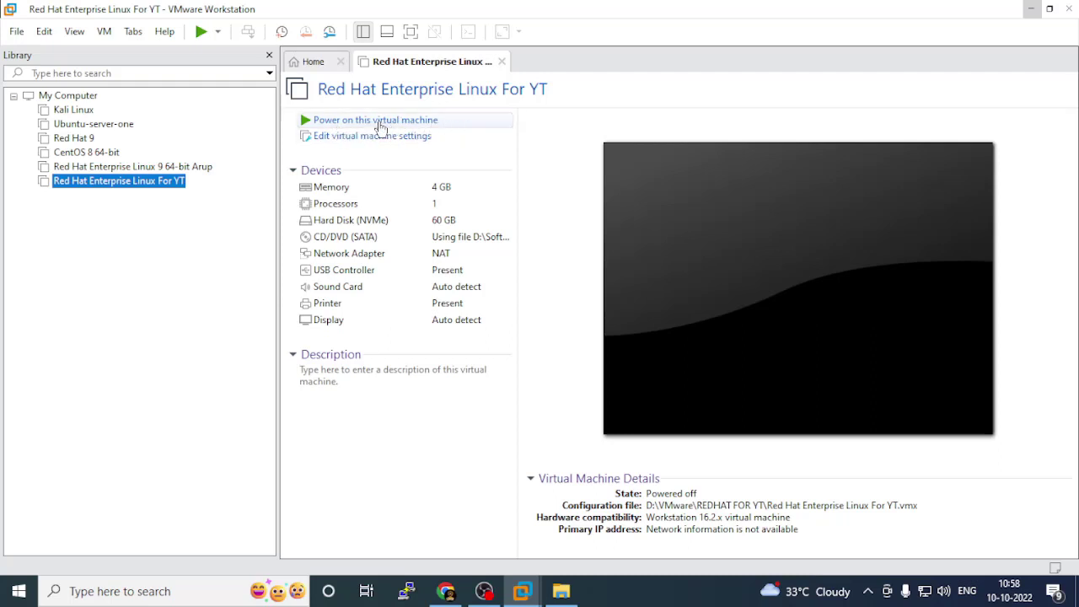
click(377, 121)
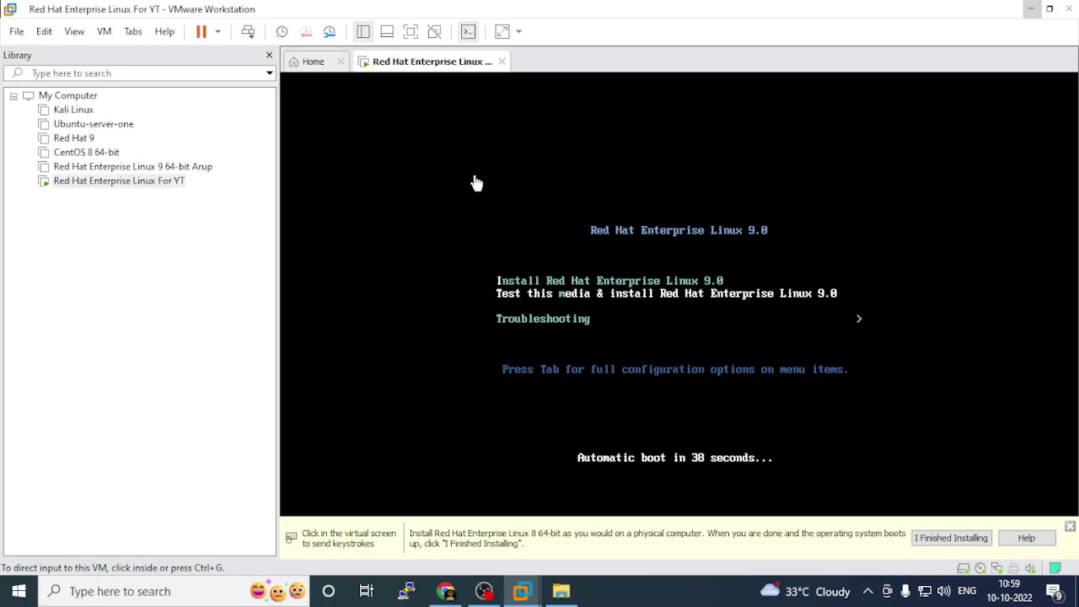
Boot the 'Install Red Hat Enterprise Linux 9.0' boot-menu entry, then release input to the host.
click(494, 167)
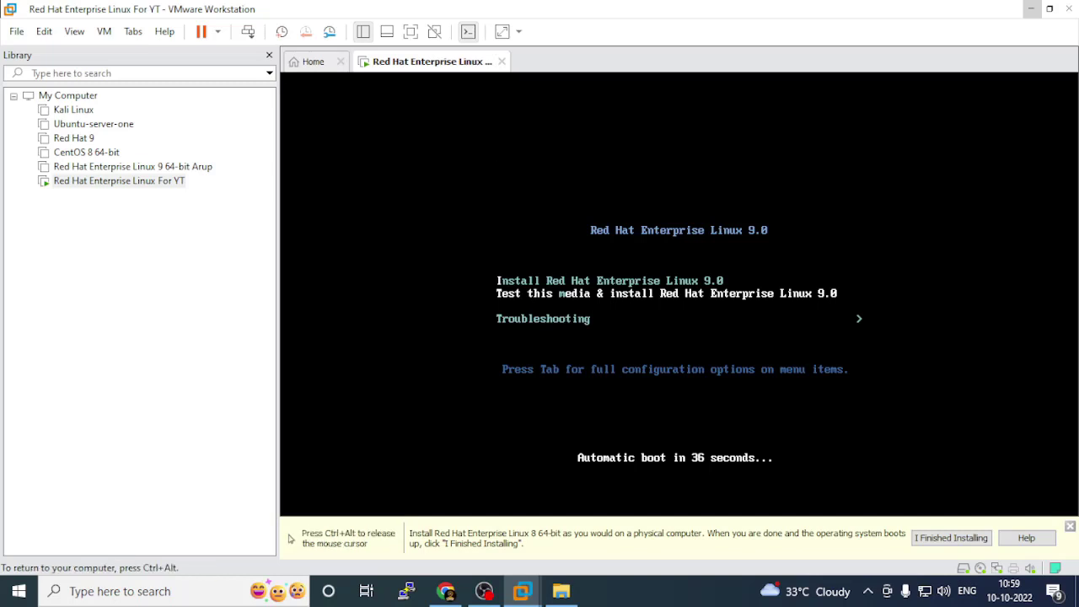
key(Down)
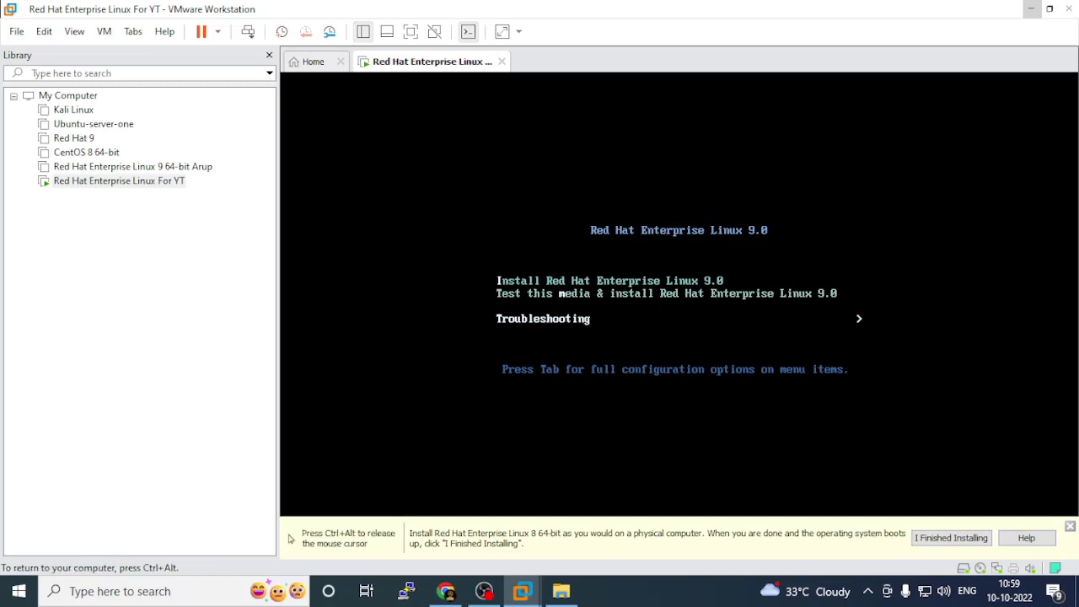
key(Up)
key(Up)
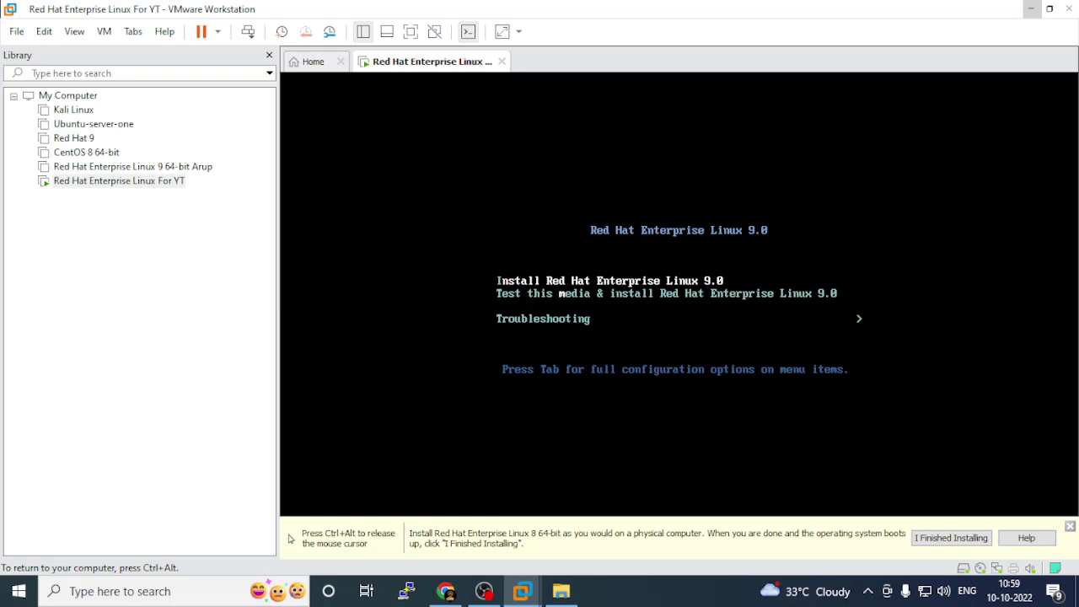
key(Down)
key(Down)
key(Up)
key(Up)
key(Return)
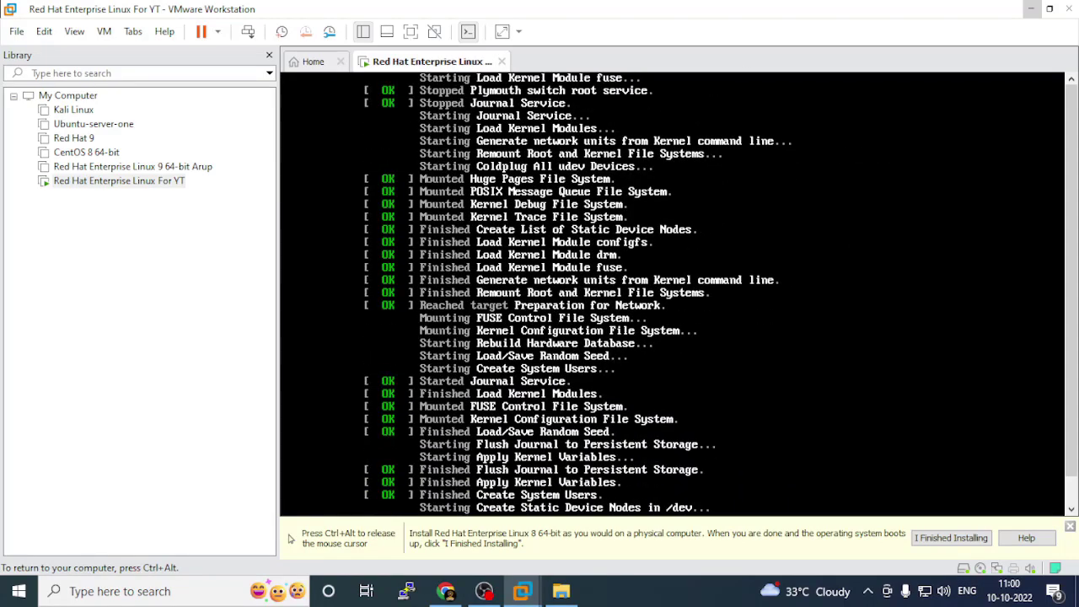
key(ctrl+alt)
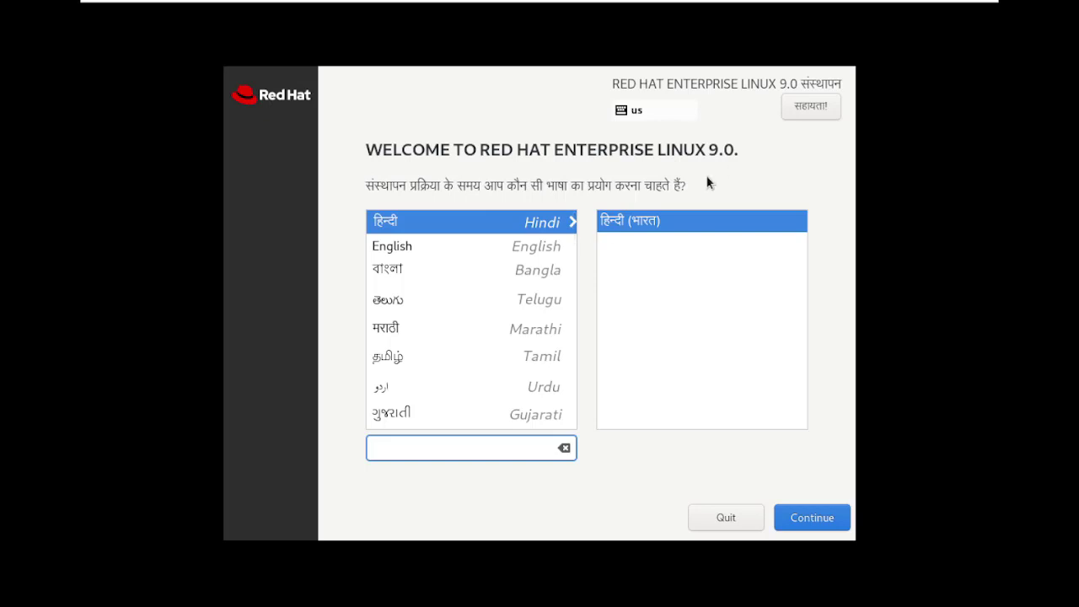
Pick English (United States) in the installer language list and continue to the Installation Summary.
click(403, 257)
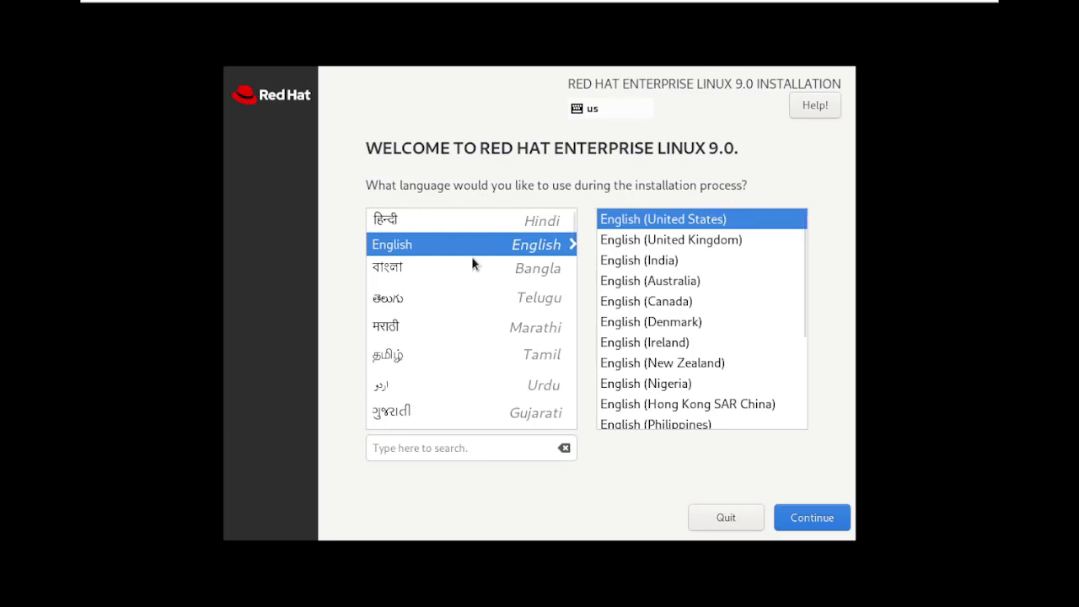
click(393, 276)
click(400, 298)
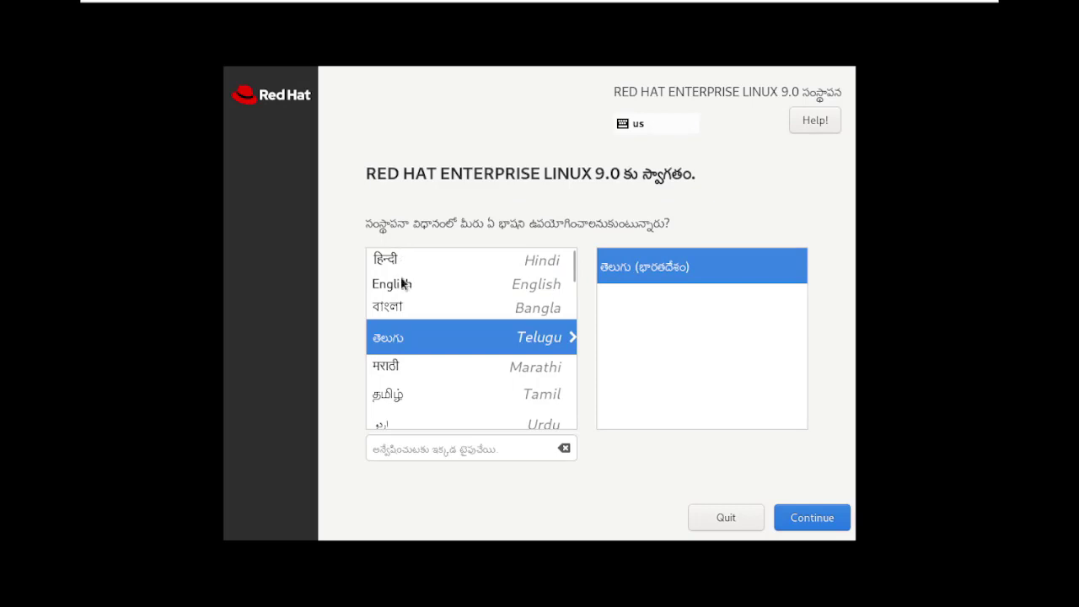
click(391, 285)
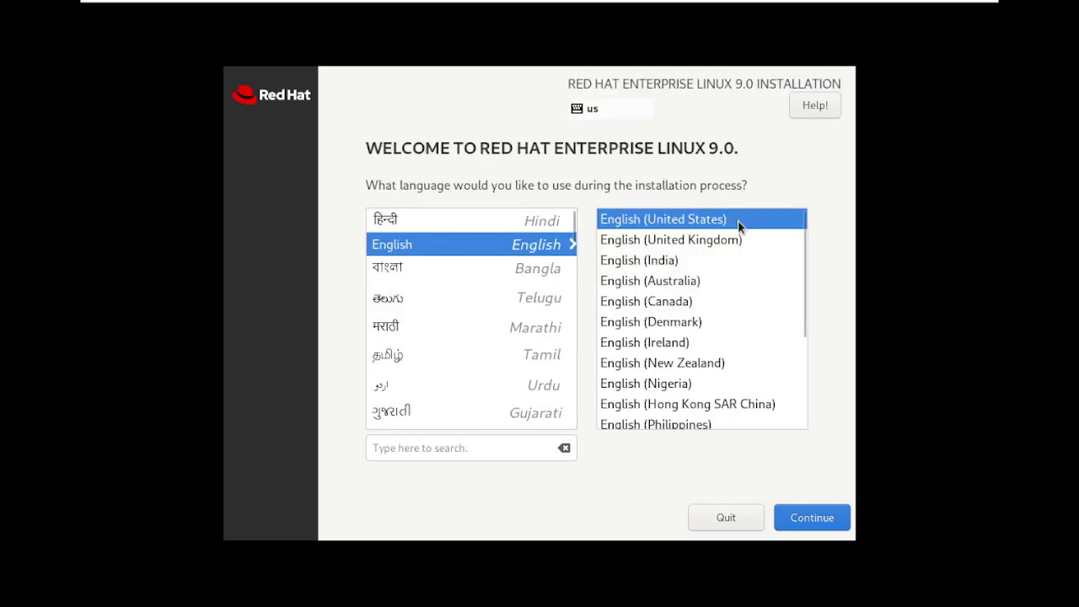
click(831, 521)
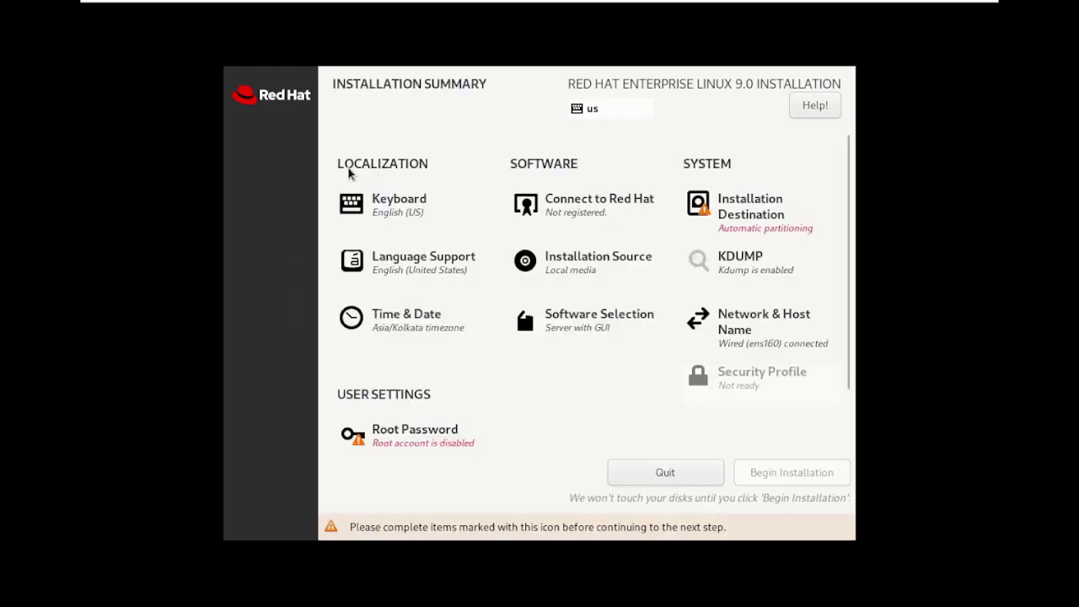
Confirm the English (US) keyboard layout, then open Installation Destination.
click(400, 210)
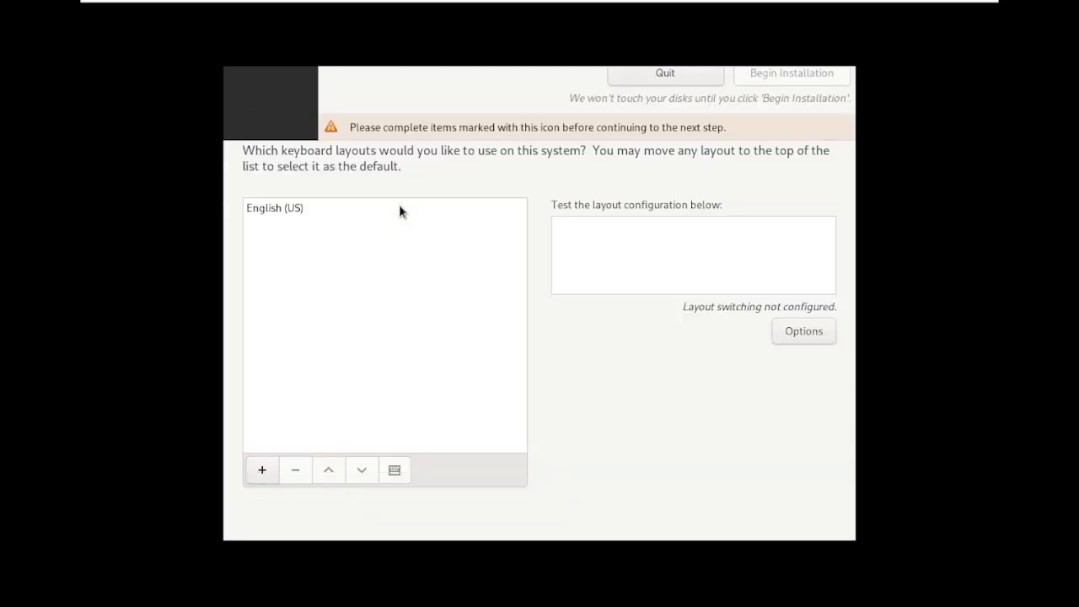
click(280, 211)
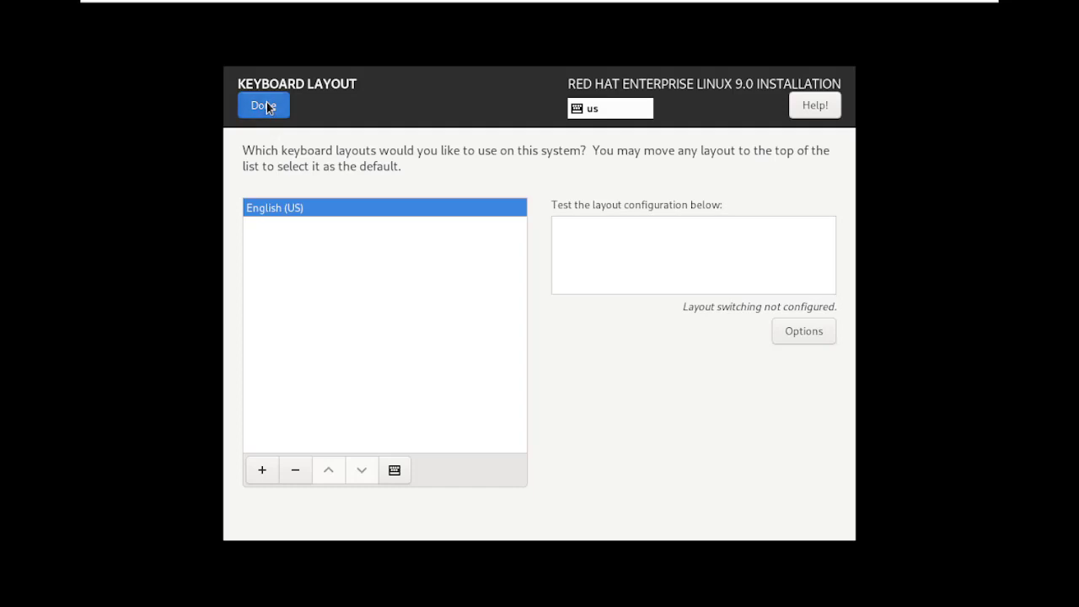
click(266, 105)
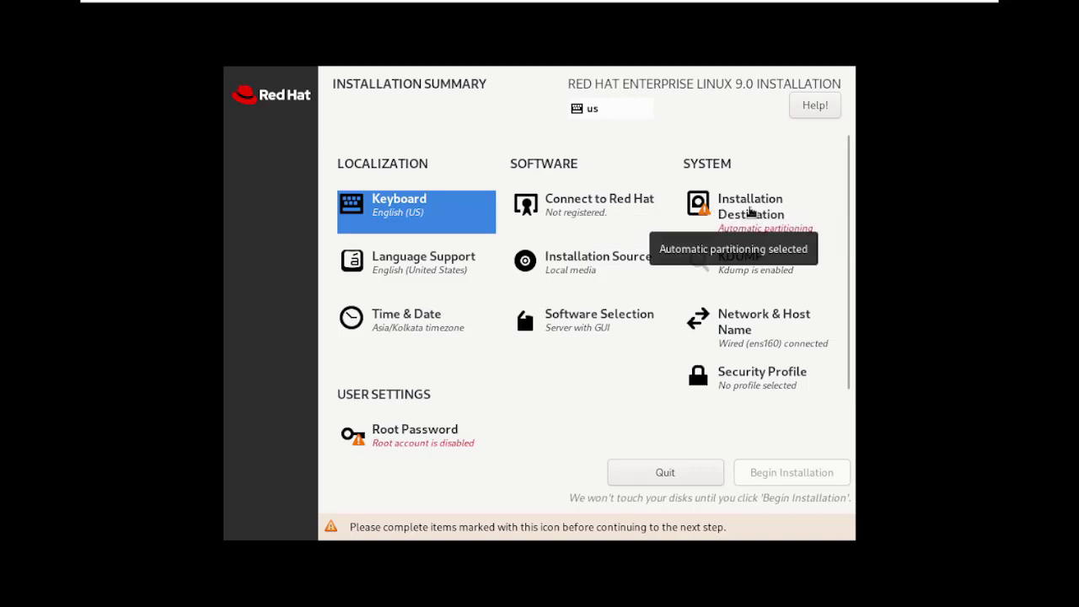
click(747, 210)
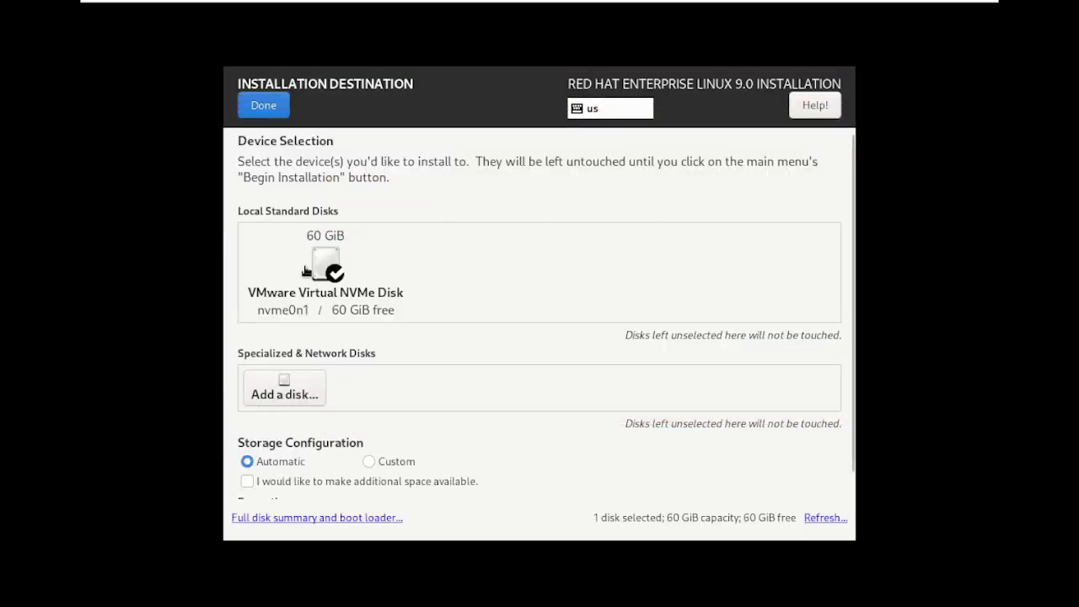